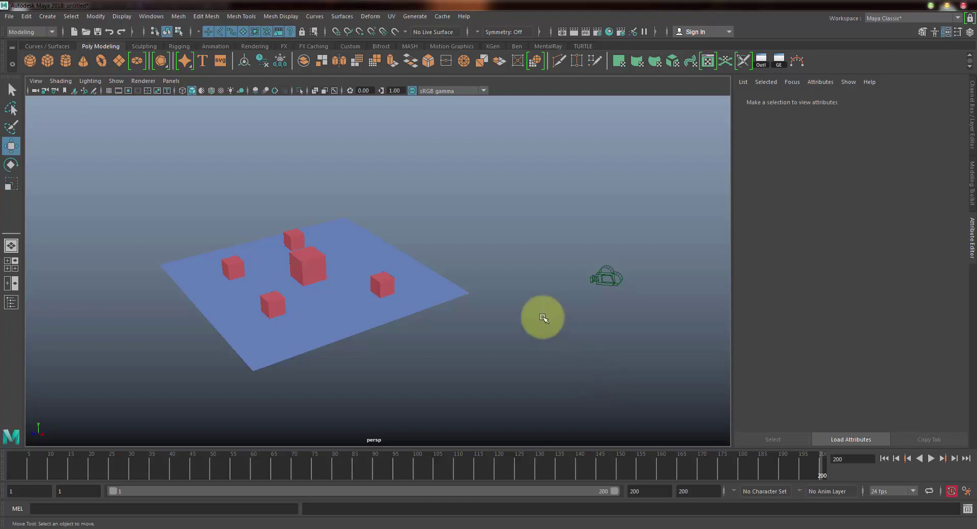
# Orbit around the cubes and plane, then select camera1
pyautogui.keyDown('alt'); pyautogui.moveTo(617, 323); pyautogui.dragTo(312, 321); pyautogui.keyUp('alt')
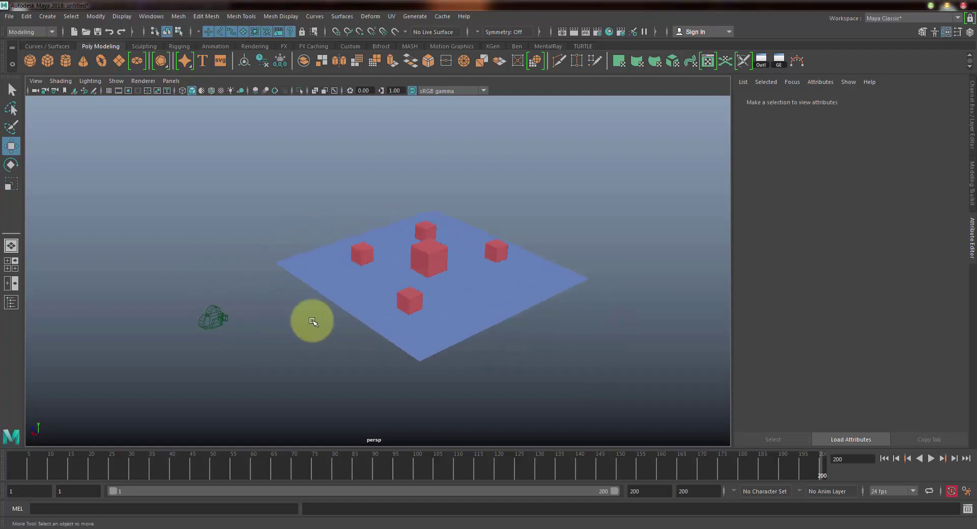
pyautogui.click(214, 317)
pyautogui.keyDown('alt'); pyautogui.moveTo(410, 310); pyautogui.dragTo(446, 342); pyautogui.keyUp('alt')
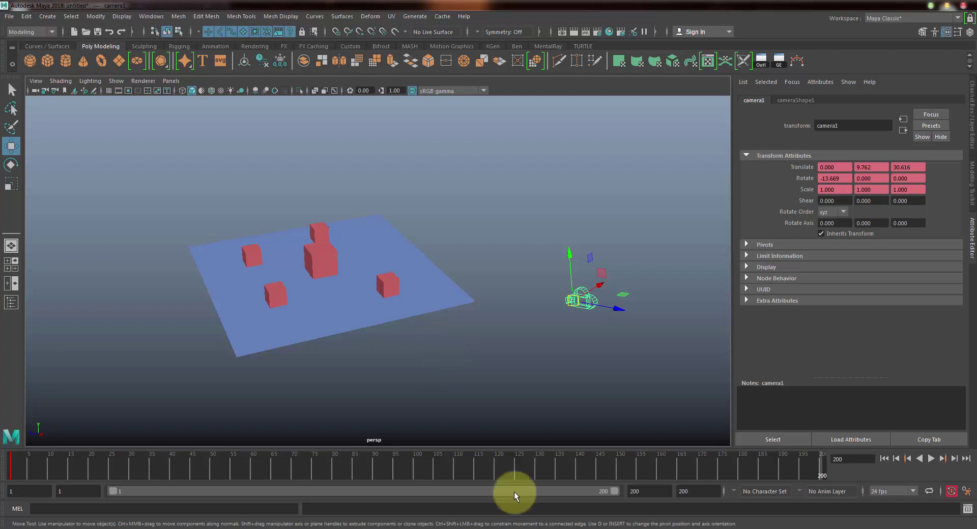
pyautogui.moveTo(815, 469); pyautogui.dragTo(837, 461)
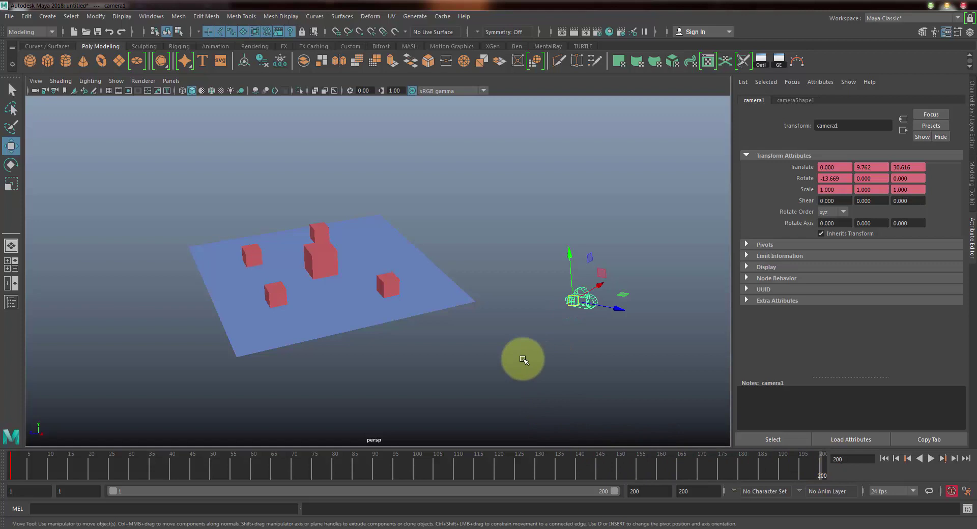
pyautogui.keyDown('alt'); pyautogui.moveTo(616, 350); pyautogui.dragTo(505, 345); pyautogui.keyUp('alt')
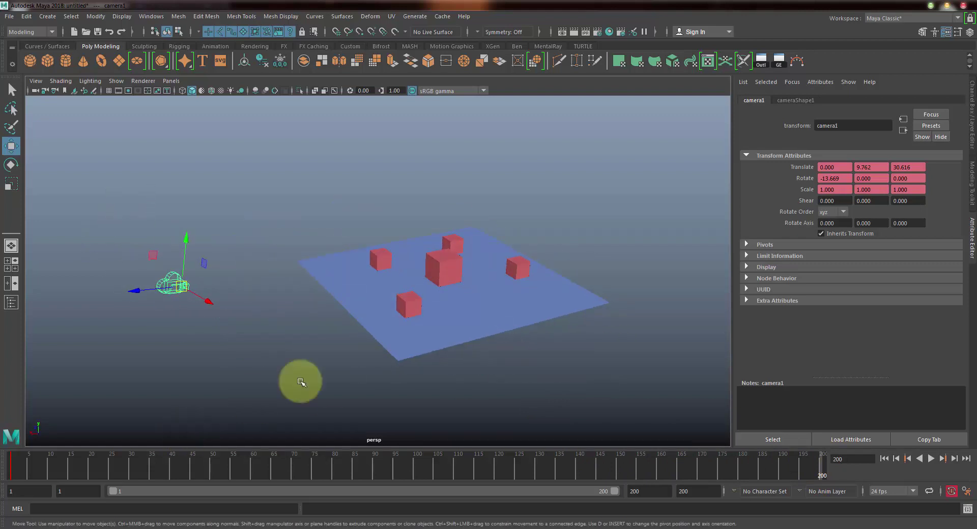
pyautogui.moveTo(323, 203); pyautogui.dragTo(648, 399)
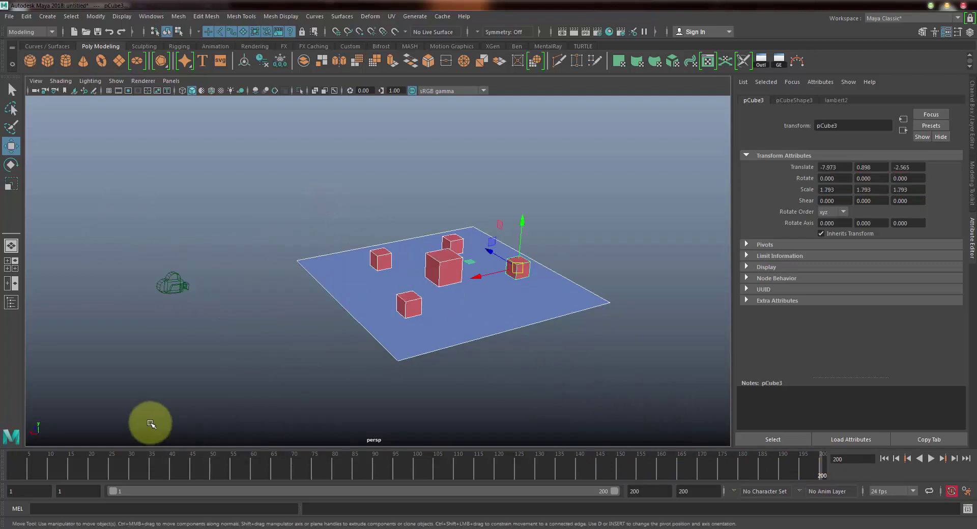
pyautogui.click(310, 337)
pyautogui.moveTo(304, 217); pyautogui.dragTo(528, 338)
pyautogui.click(530, 338)
pyautogui.click(184, 295)
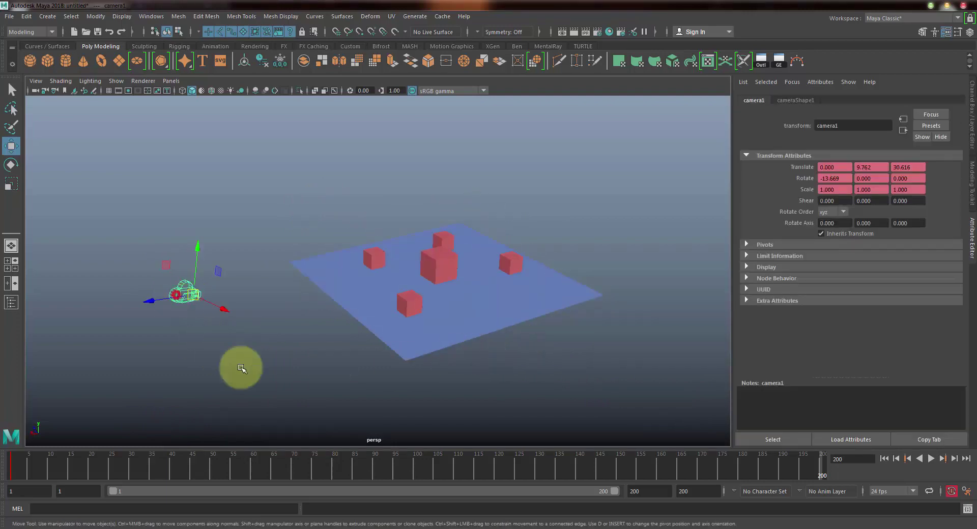
# Play camera1's keyed animation in the perspective view with Alt+V, then stop it
pyautogui.hotkey('alt', 'v')
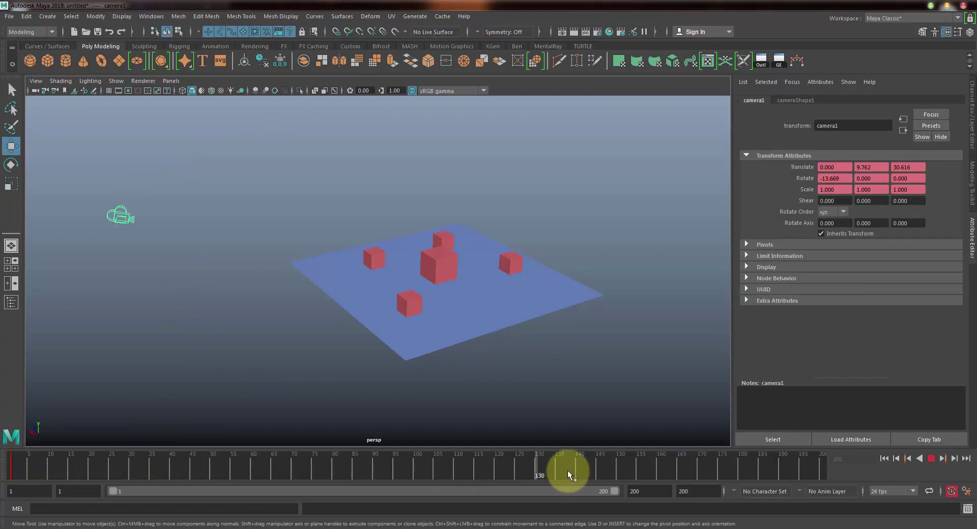
pyautogui.click(885, 459)
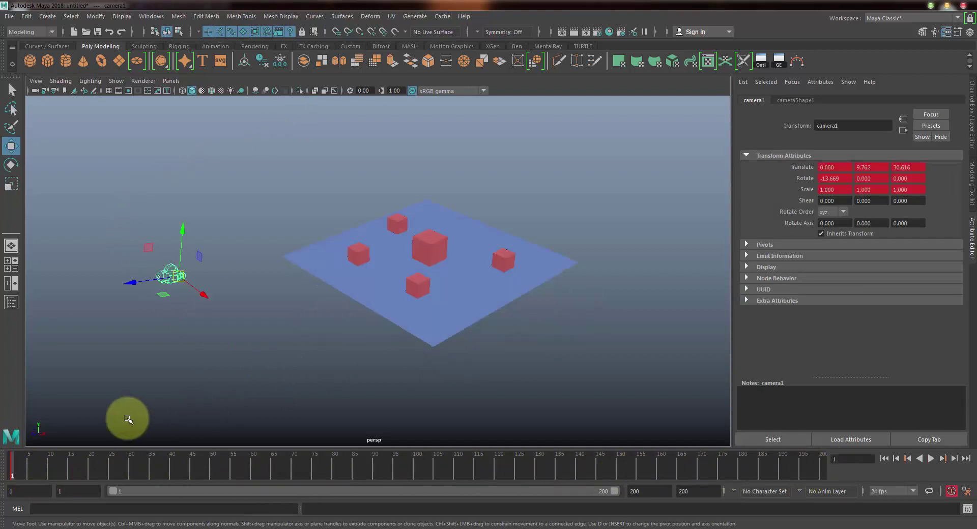
pyautogui.hotkey('alt', 'v')
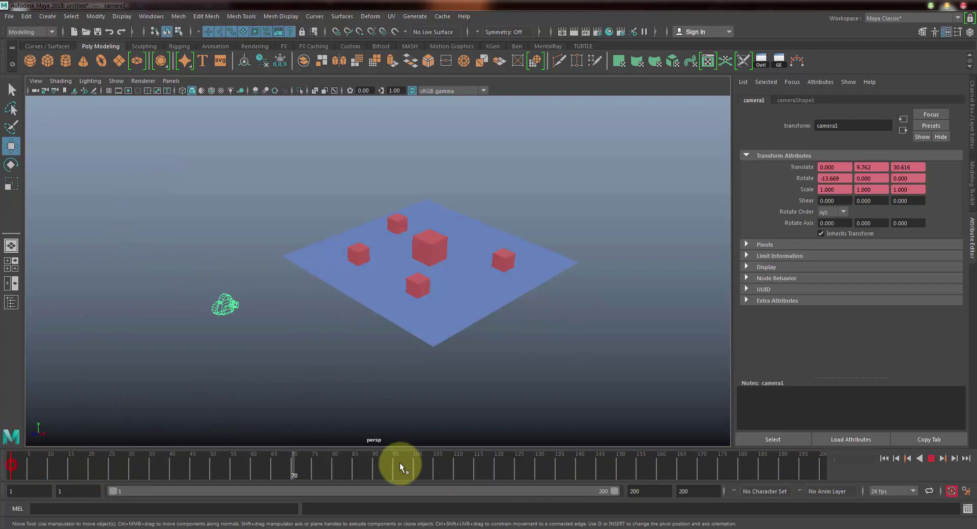
pyautogui.hotkey('alt', 'shift', 'v')
# Play the animation through camera1's view, then return to frame 1 and the persp view
pyautogui.press('space')
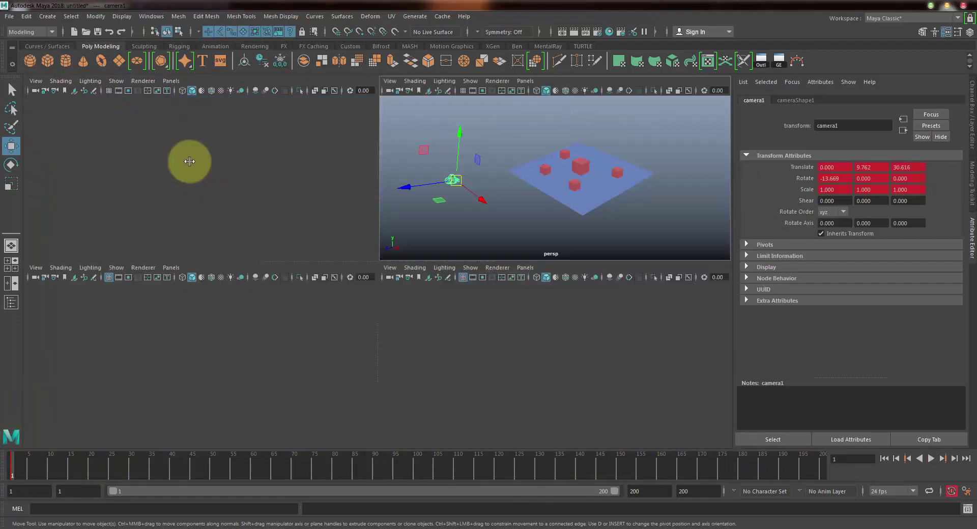
pyautogui.press('space')
pyautogui.click(926, 459)
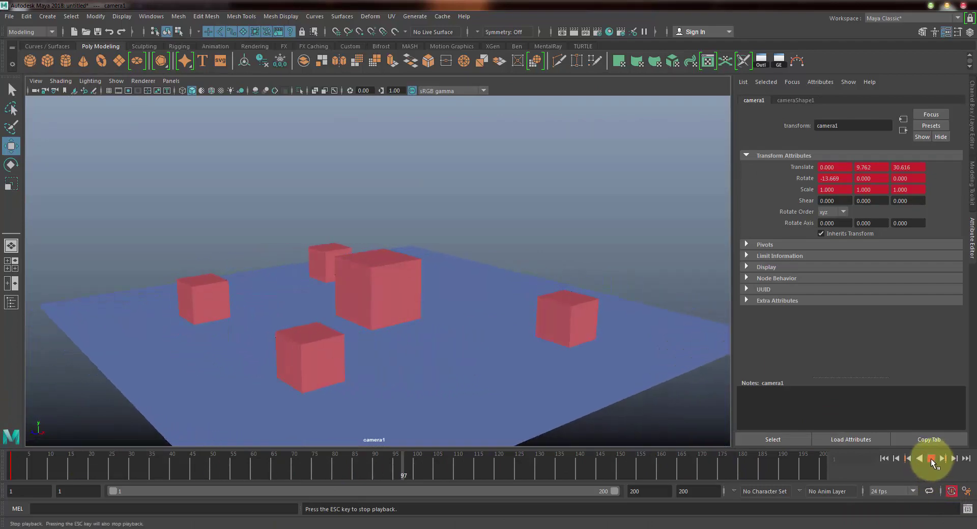
pyautogui.click(931, 460)
pyautogui.click(885, 460)
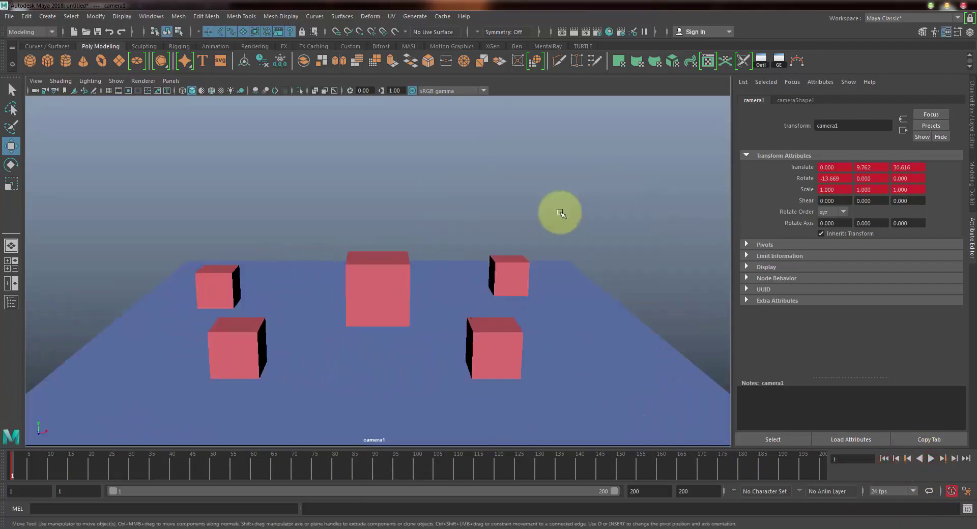
pyautogui.press('space')
pyautogui.press('space')
# Create a polygon sphere near the camera and scale it down to 0.331
pyautogui.keyDown('alt'); pyautogui.moveTo(395, 274); pyautogui.dragTo(32, 59, button='right'); pyautogui.keyUp('alt')
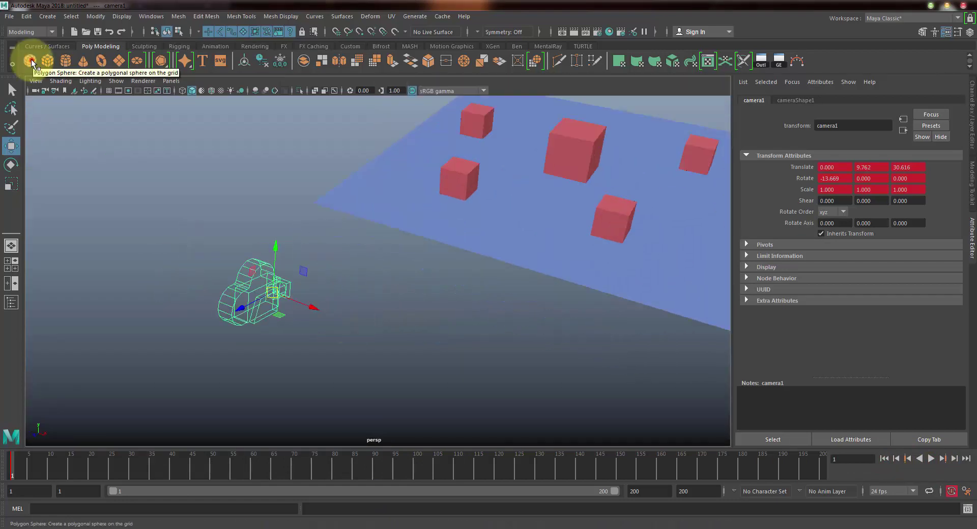
pyautogui.click(32, 59)
pyautogui.moveTo(558, 192); pyautogui.dragTo(425, 340)
pyautogui.press('r')
pyautogui.press('w')
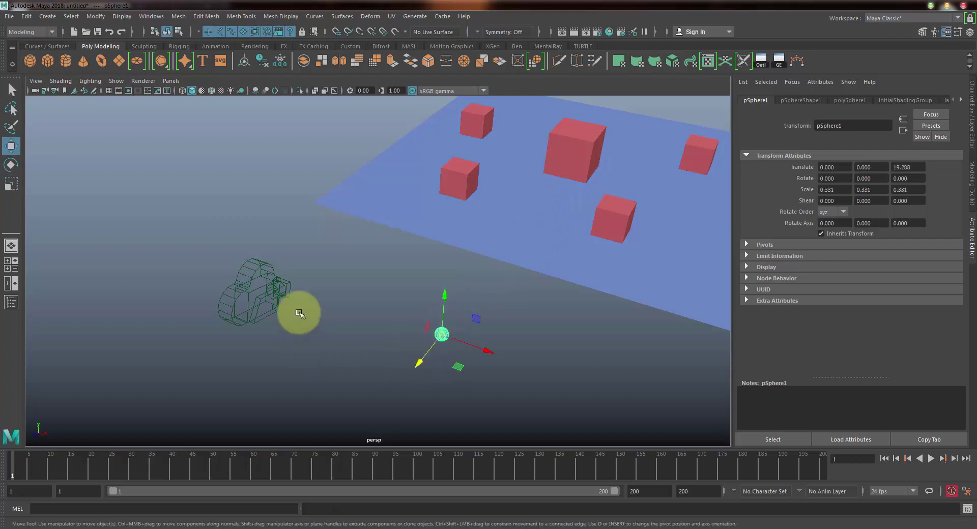
# Parent-constrain the sphere to camera1 with Maintain offset unchecked
pyautogui.click(252, 267)
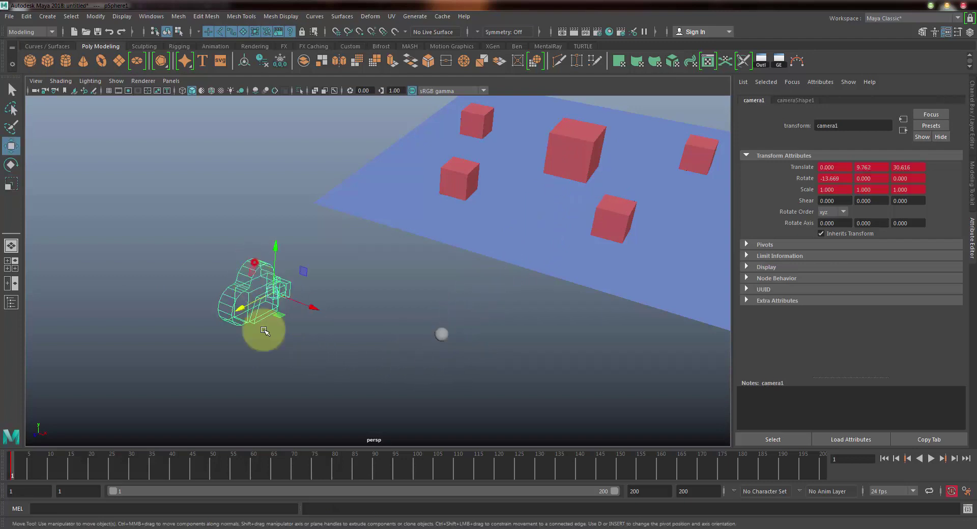
pyautogui.click(441, 335)
pyautogui.press('space')
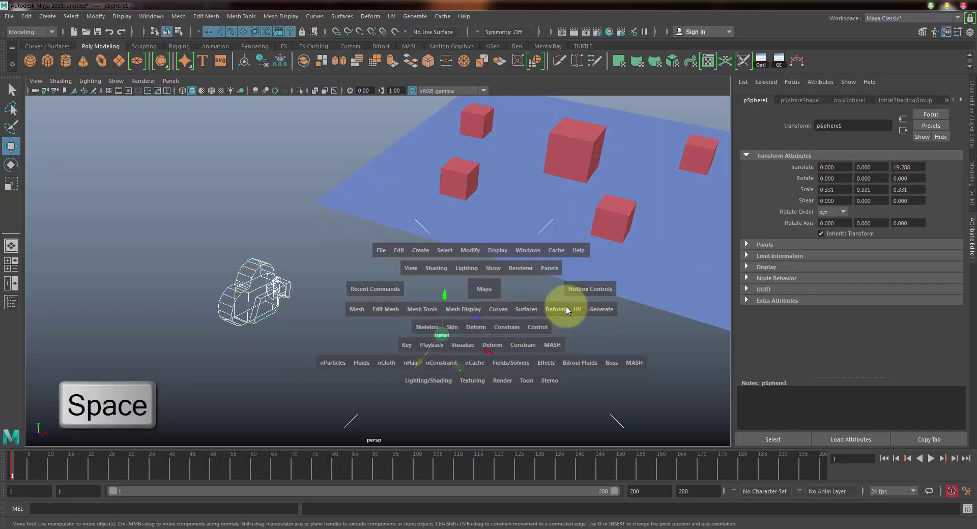
pyautogui.click(511, 328)
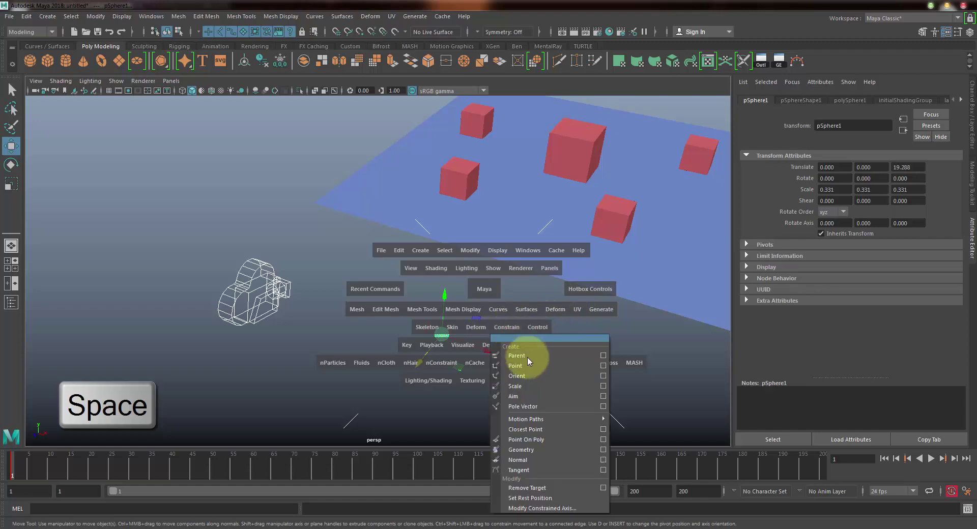
pyautogui.click(605, 358)
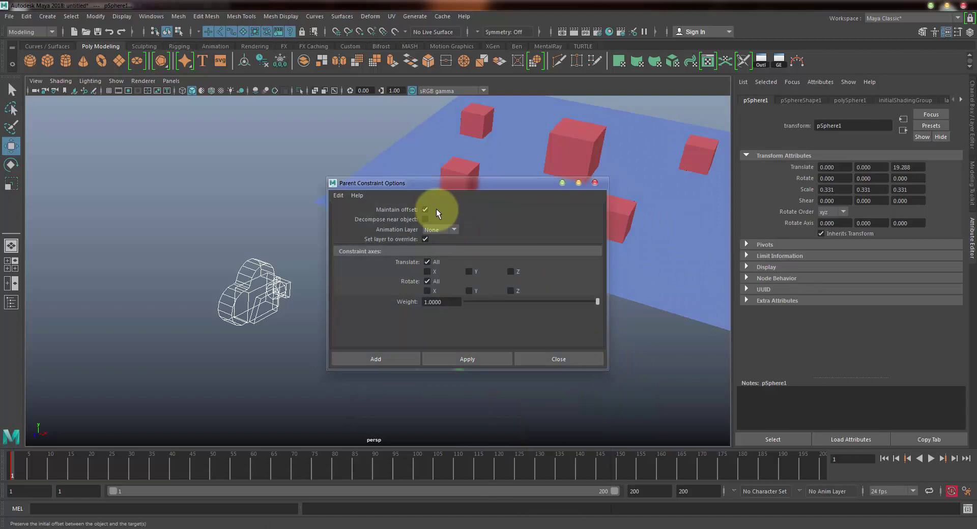
pyautogui.moveTo(436, 176); pyautogui.dragTo(691, 188)
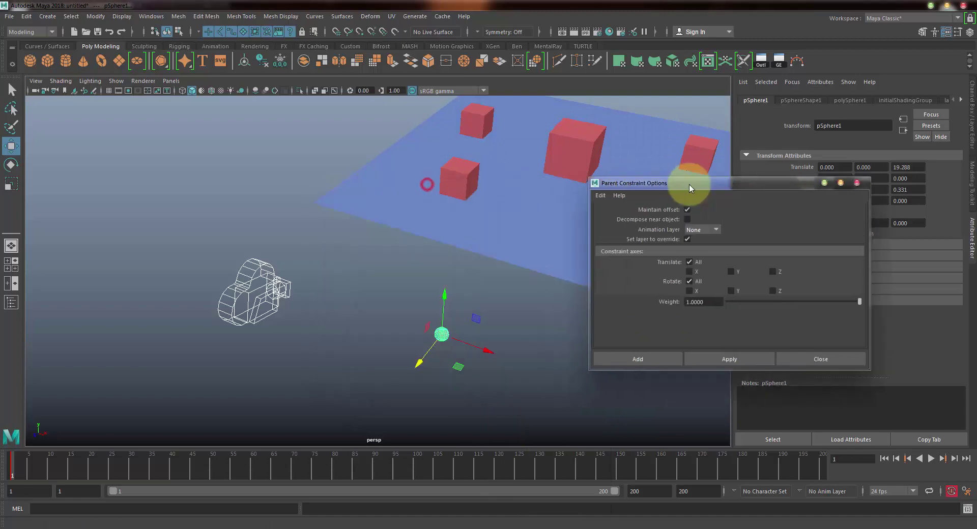
pyautogui.click(687, 210)
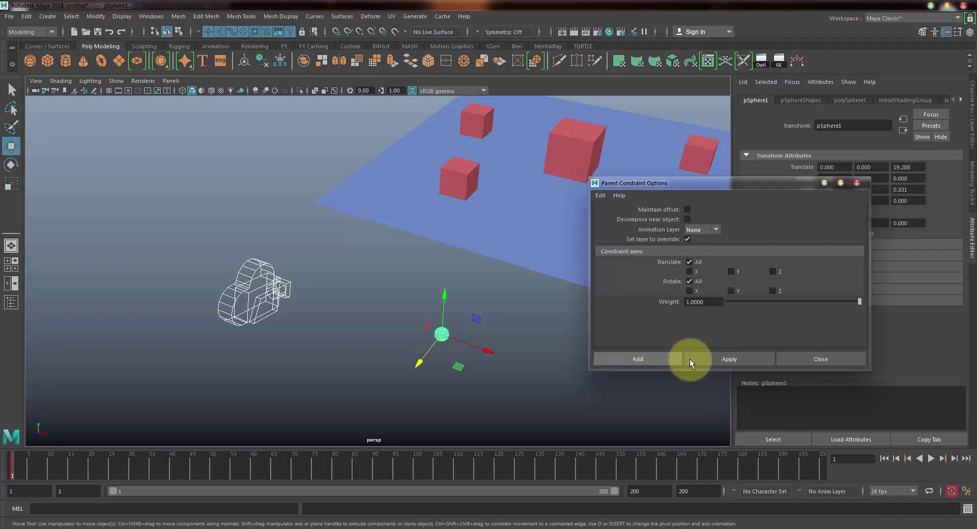
pyautogui.click(658, 359)
pyautogui.click(430, 344)
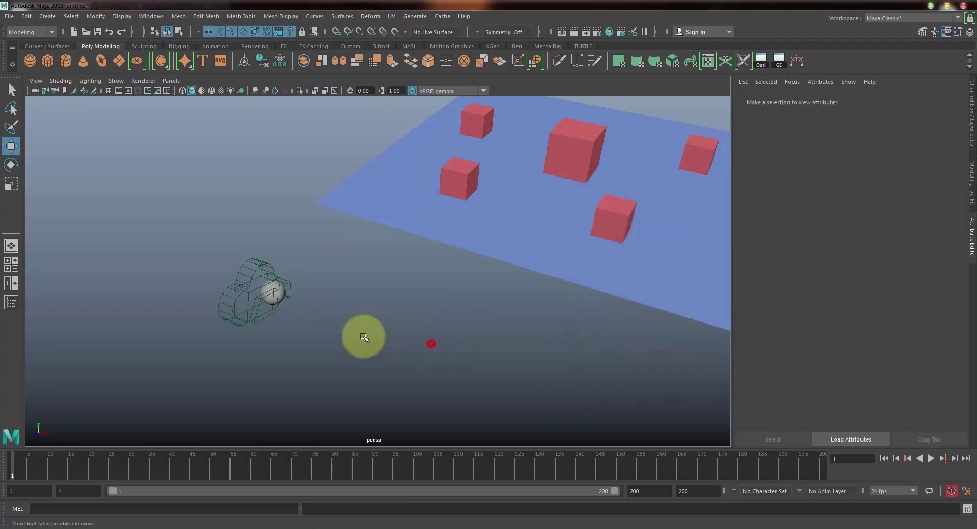
# Play the animation to watch the sphere follow camera1, then return to frame 1
pyautogui.click(275, 287)
pyautogui.keyDown('alt'); pyautogui.moveTo(464, 358); pyautogui.dragTo(268, 290); pyautogui.keyUp('alt')
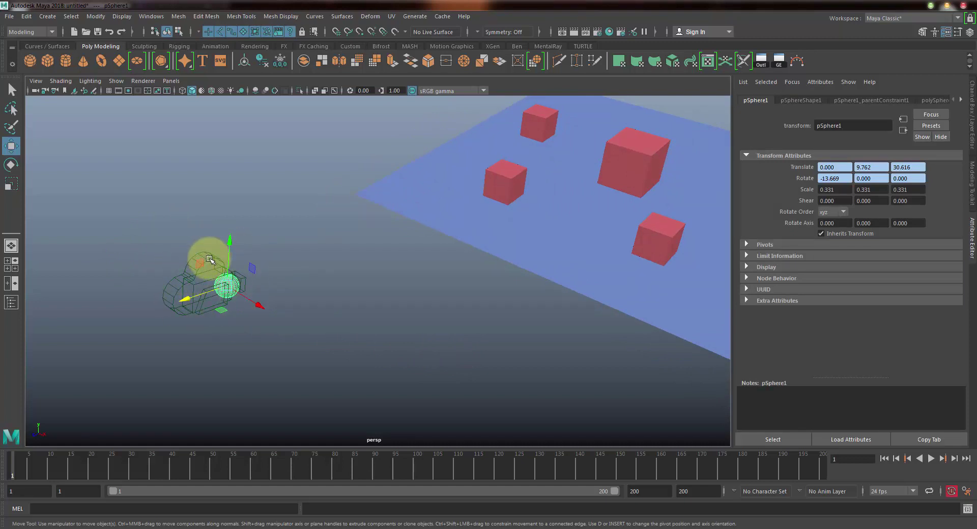
pyautogui.hotkey('alt', 'v')
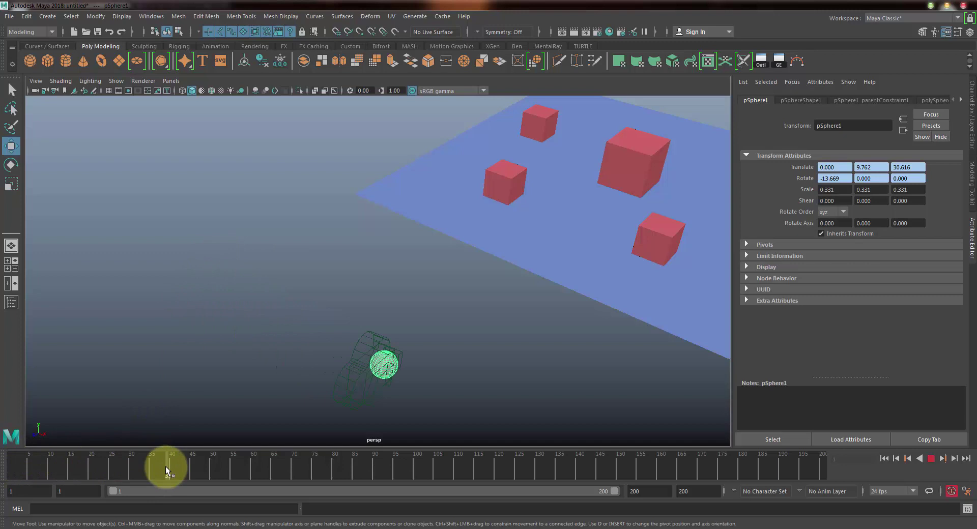
pyautogui.moveTo(166, 466); pyautogui.dragTo(10, 426)
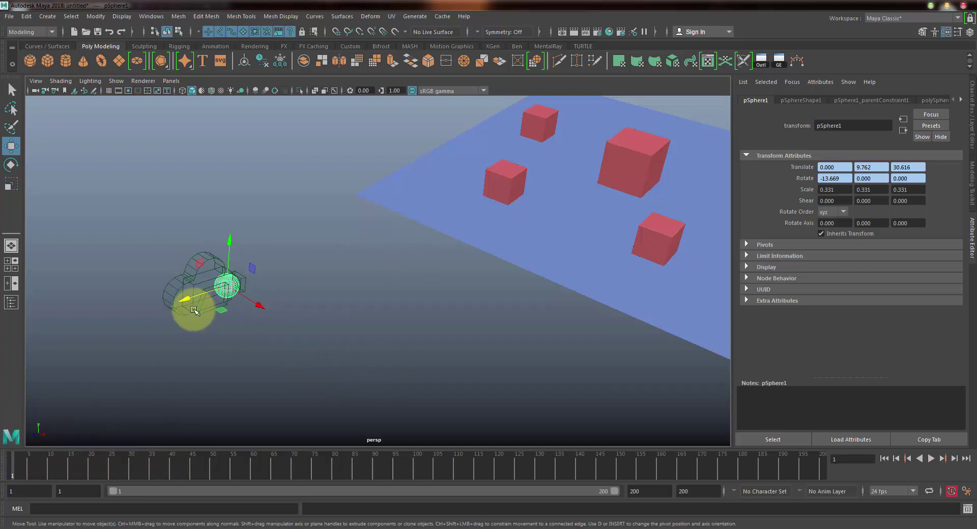
pyautogui.scroll(-3, 357, 297)
pyautogui.click(404, 295)
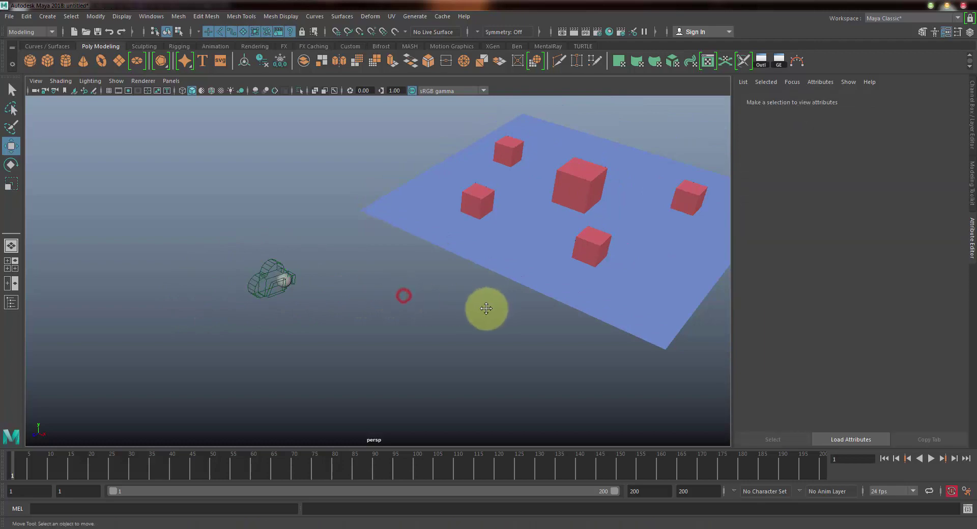
# Filter the viewport to show only Polygons, then box-select the plane, cubes and sphere
pyautogui.click(117, 81)
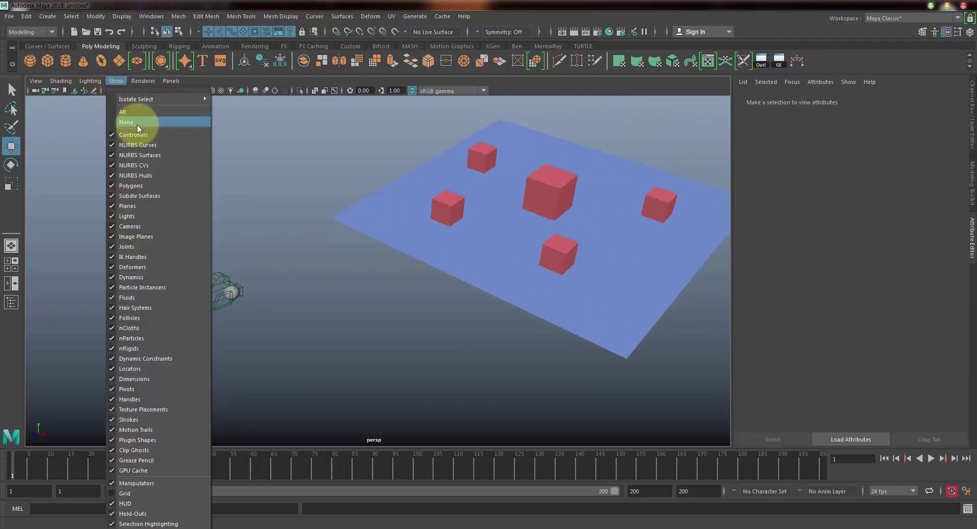
pyautogui.click(138, 127)
pyautogui.click(116, 81)
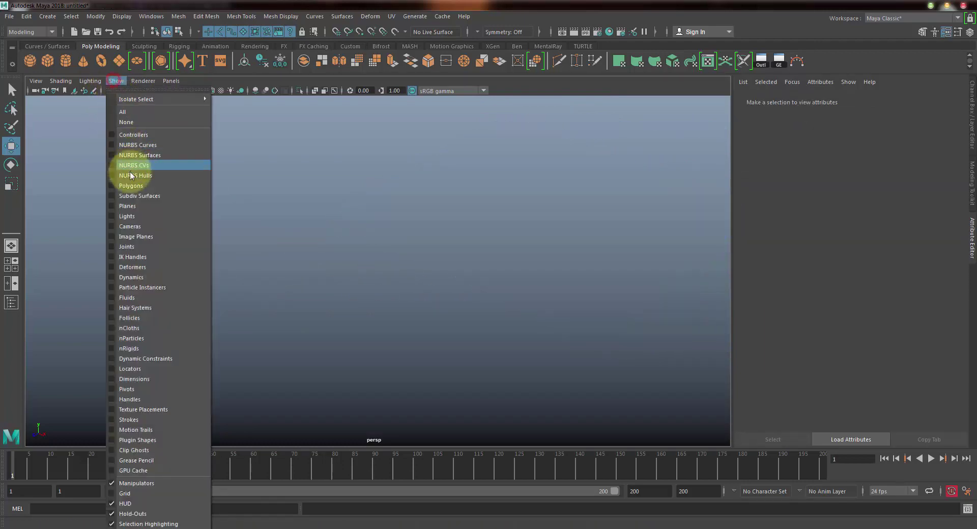
pyautogui.click(131, 187)
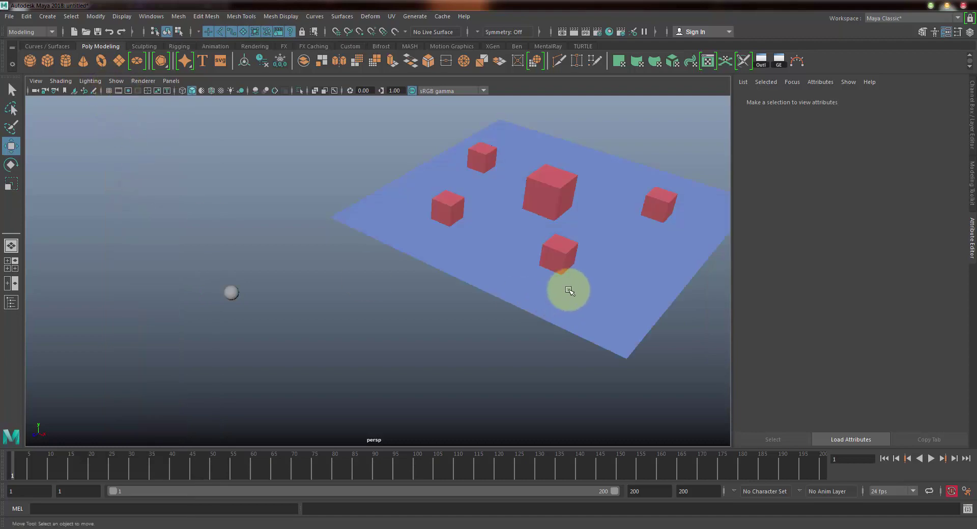
pyautogui.keyDown('alt'); pyautogui.moveTo(566, 316); pyautogui.dragTo(435, 310, button='right'); pyautogui.keyUp('alt')
pyautogui.moveTo(619, 173); pyautogui.dragTo(140, 399)
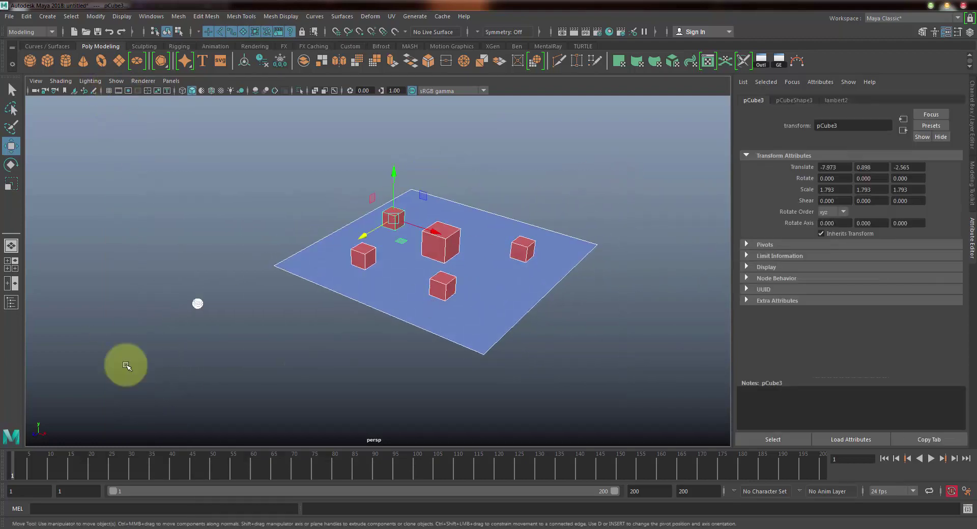
# Set the Export Selection file type to FBX export
pyautogui.click(9, 16)
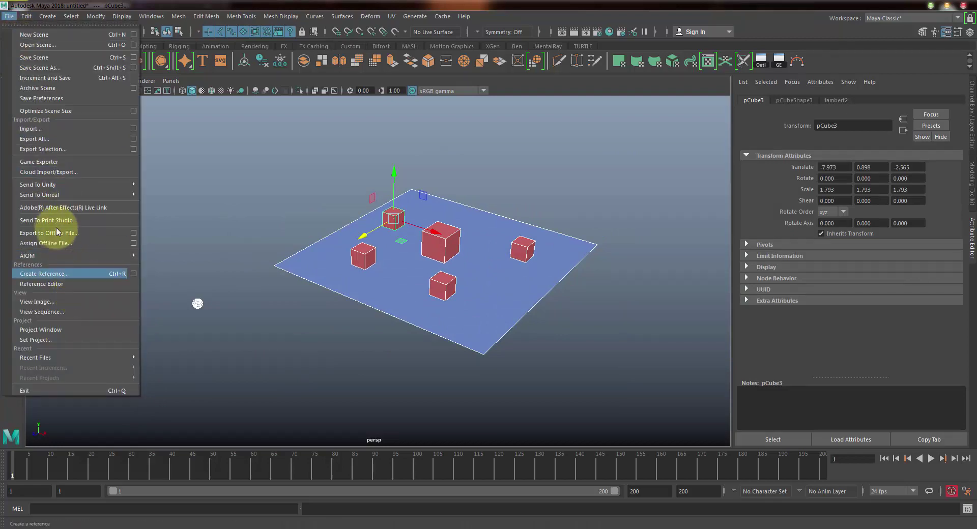
pyautogui.click(133, 150)
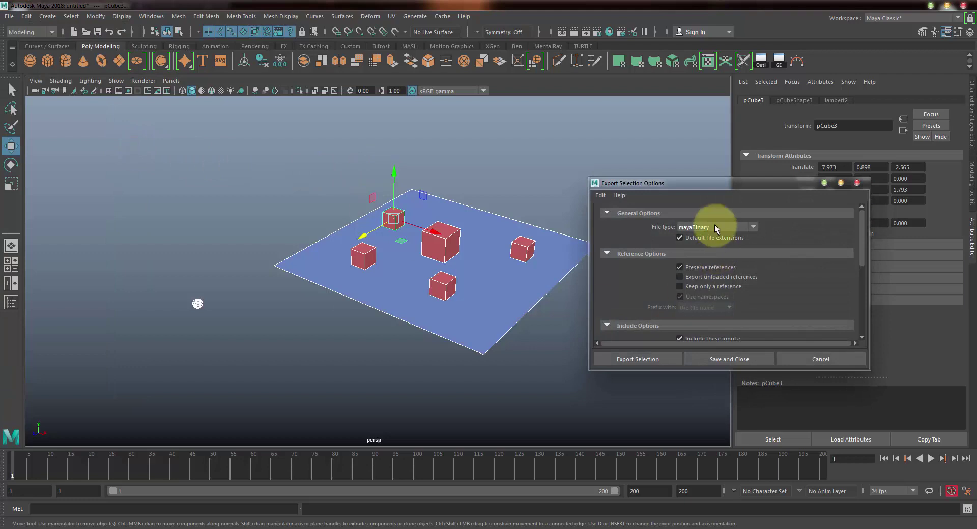
pyautogui.click(708, 227)
pyautogui.scroll(-3, 710, 294)
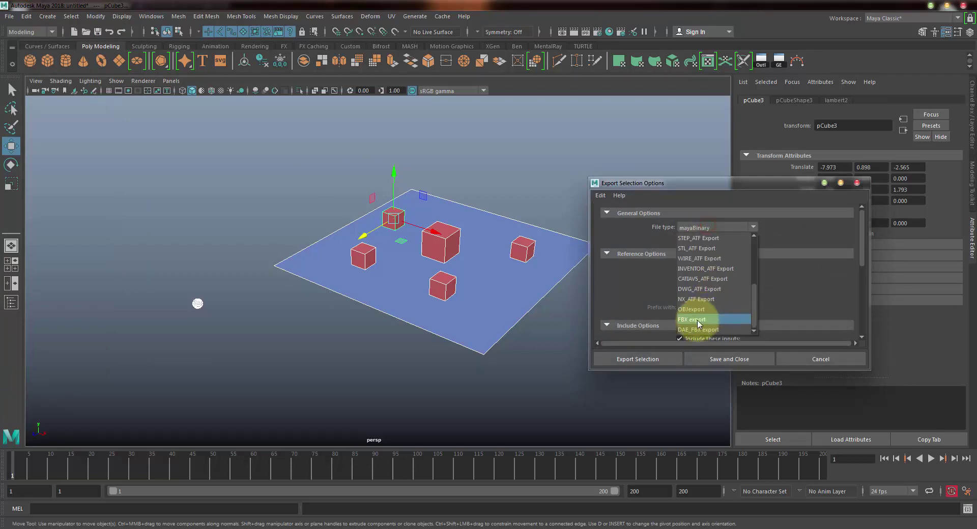
pyautogui.click(700, 321)
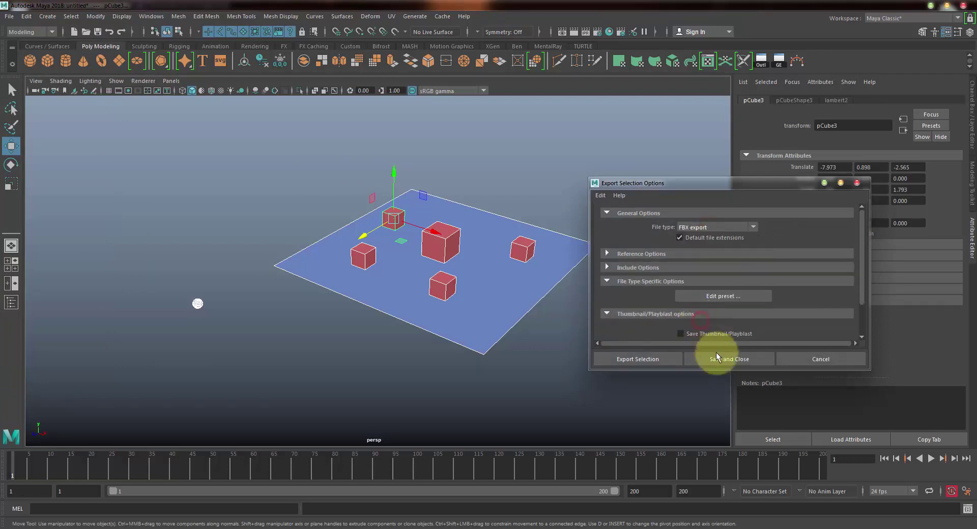
# Enable Bake Animation for frames 1–200 in the FBX export preset
pyautogui.click(723, 297)
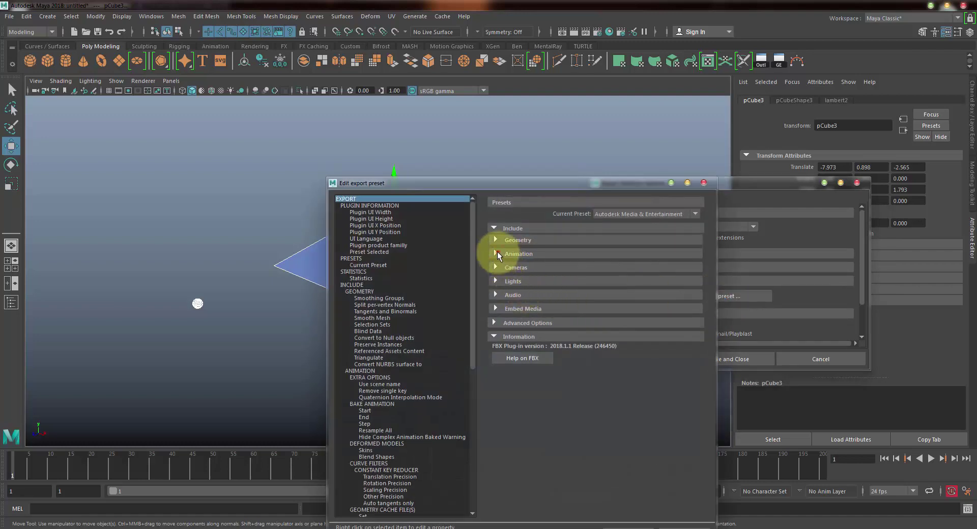
pyautogui.click(497, 253)
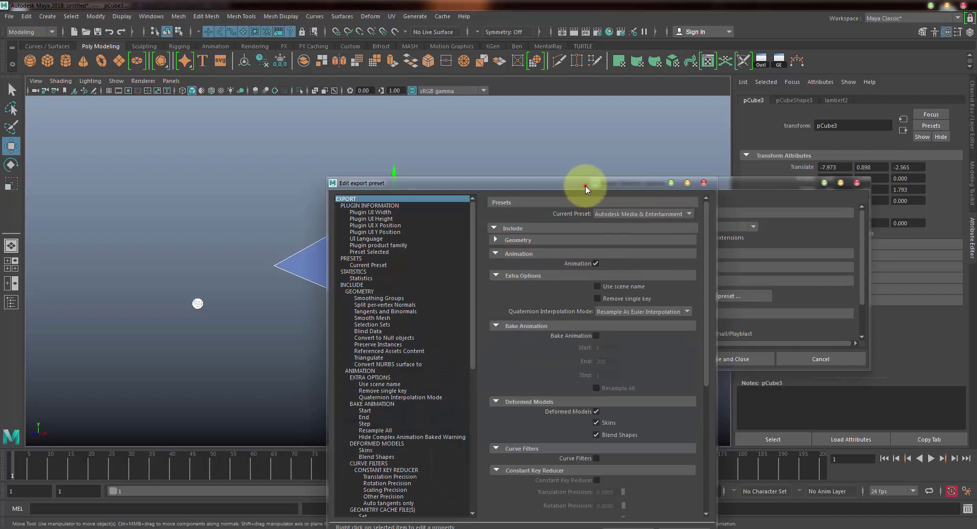
pyautogui.moveTo(585, 186); pyautogui.dragTo(558, 116)
pyautogui.scroll(-4, 582, 391)
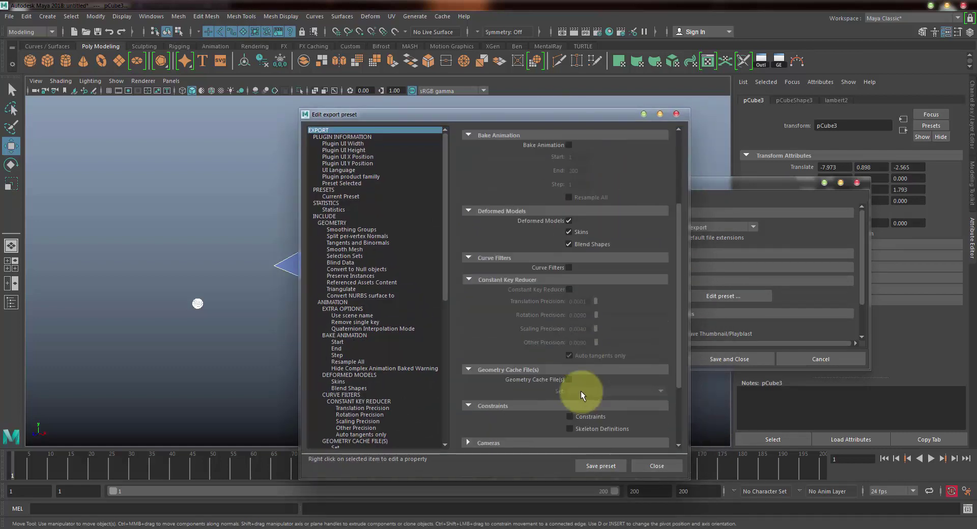
pyautogui.scroll(3, 567, 359)
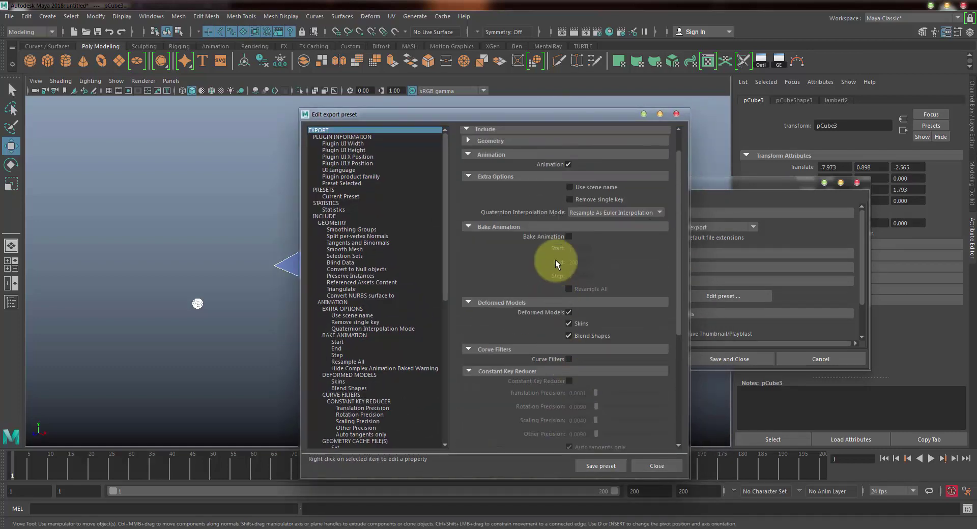
pyautogui.click(569, 237)
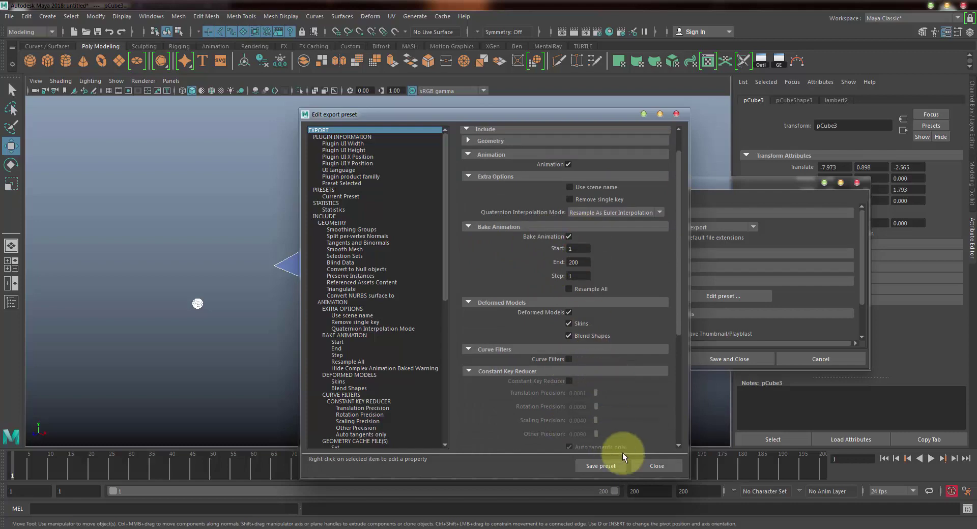
pyautogui.click(656, 465)
# Browse to the D:\Raggz\Cam Anim\Assets folder for the export
pyautogui.click(637, 358)
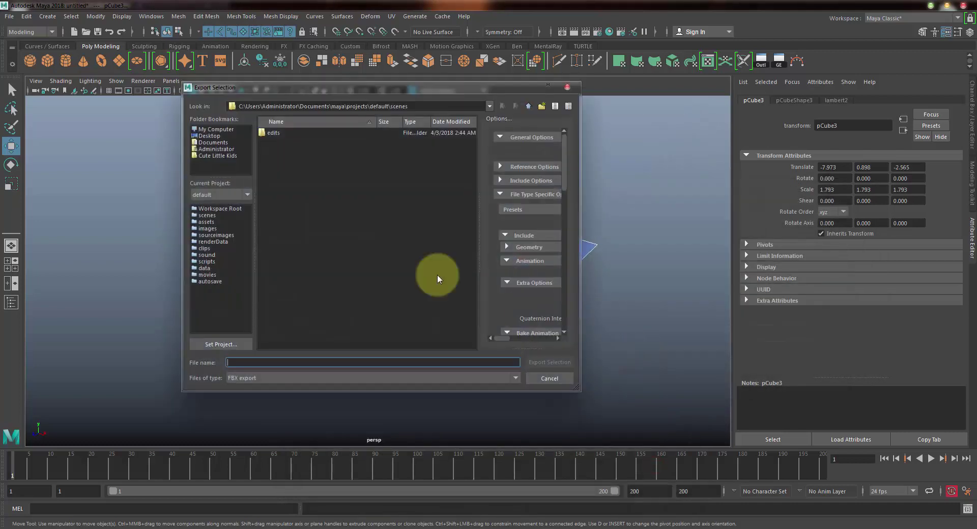
pyautogui.click(363, 182)
pyautogui.click(215, 129)
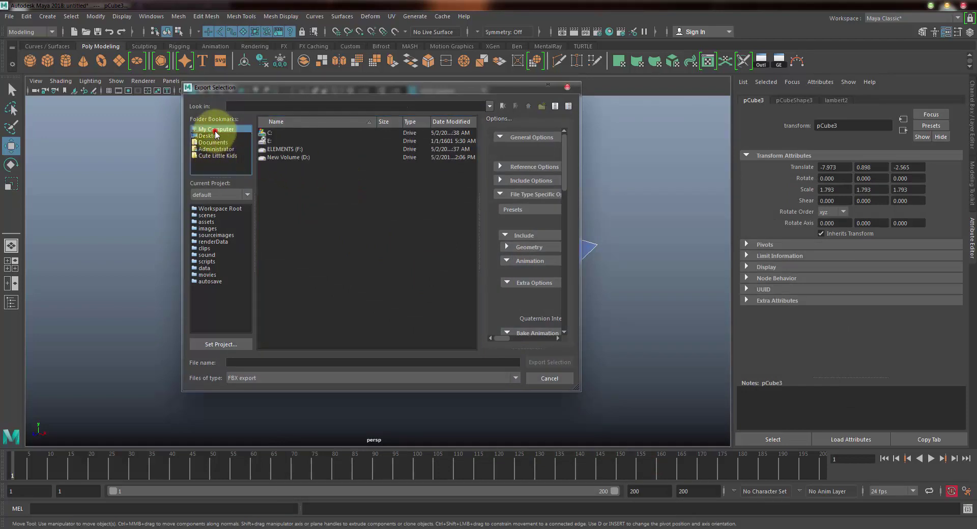
pyautogui.doubleClick(303, 158)
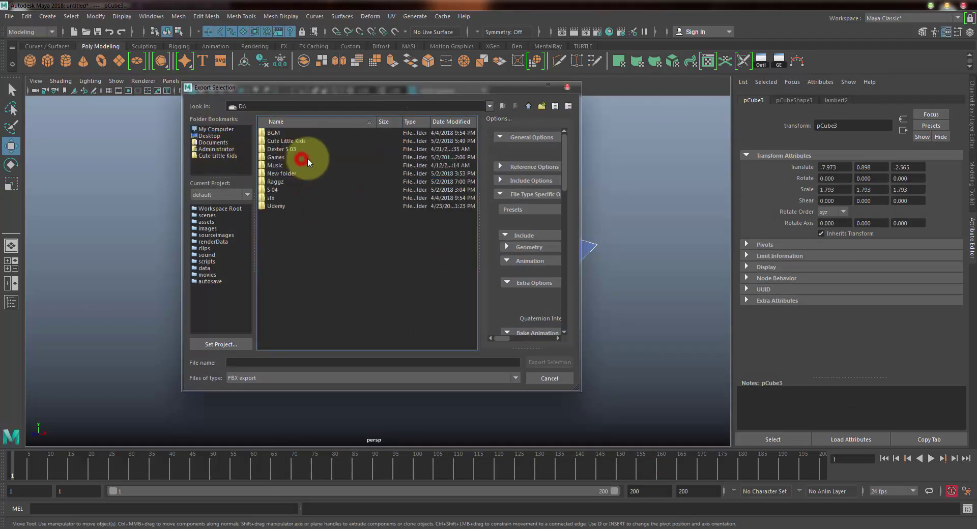
pyautogui.doubleClick(281, 181)
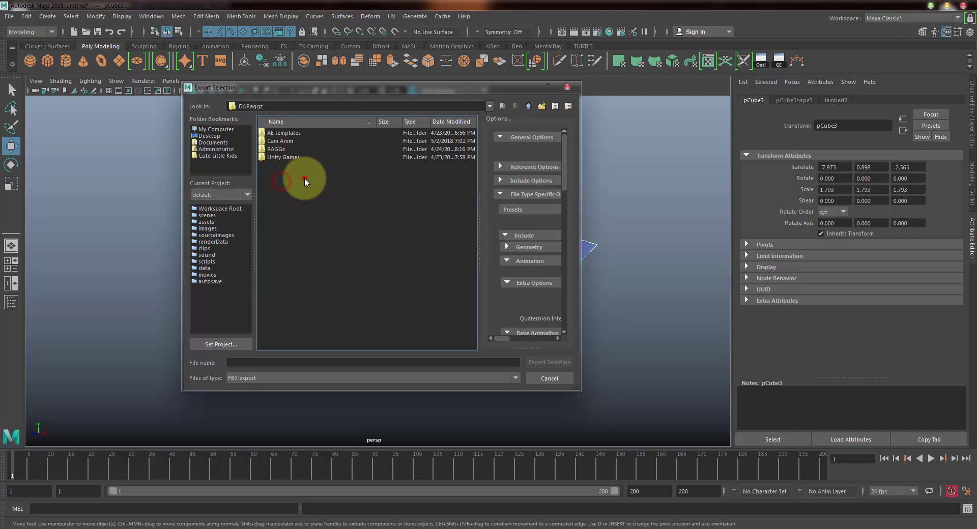
pyautogui.doubleClick(283, 142)
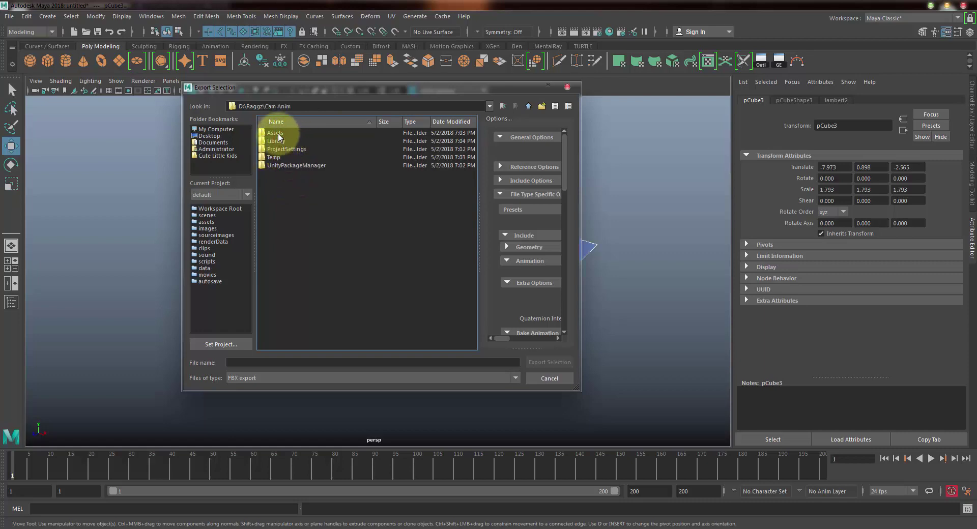
pyautogui.doubleClick(277, 133)
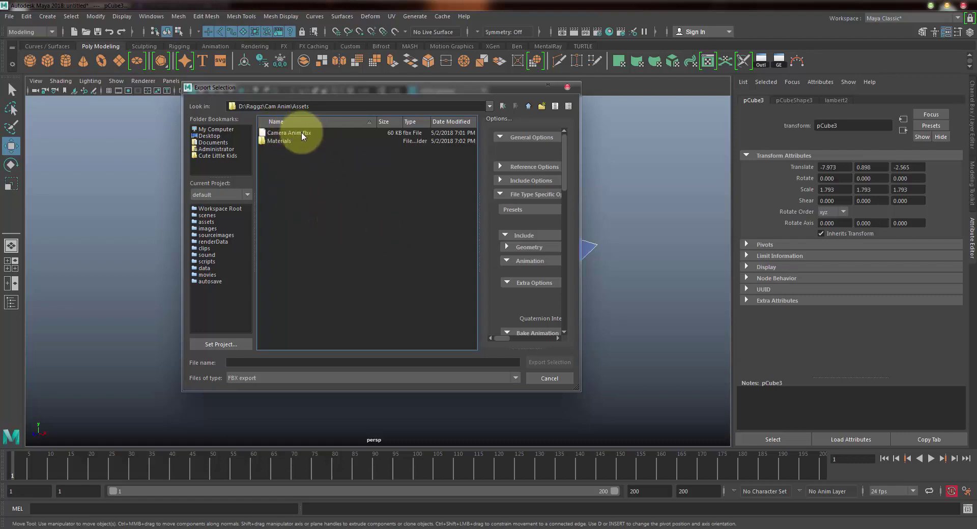
# Overwrite Camera Anim.fbx, dismiss the export warnings and minimize Maya
pyautogui.doubleClick(280, 135)
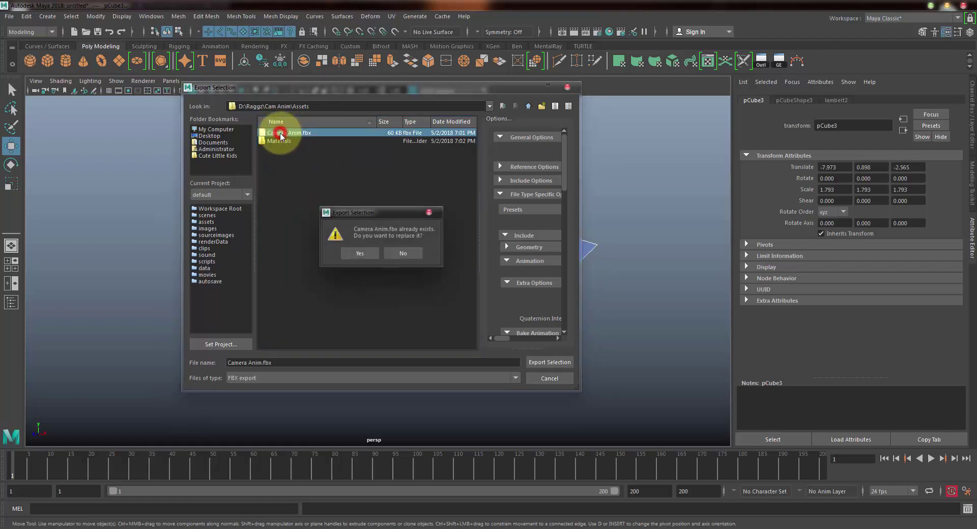
pyautogui.click(356, 254)
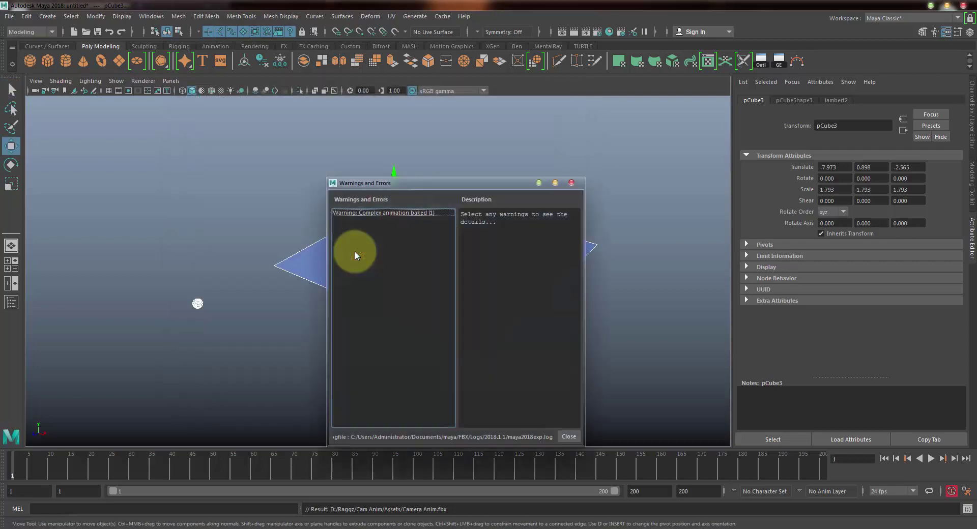
pyautogui.click(571, 183)
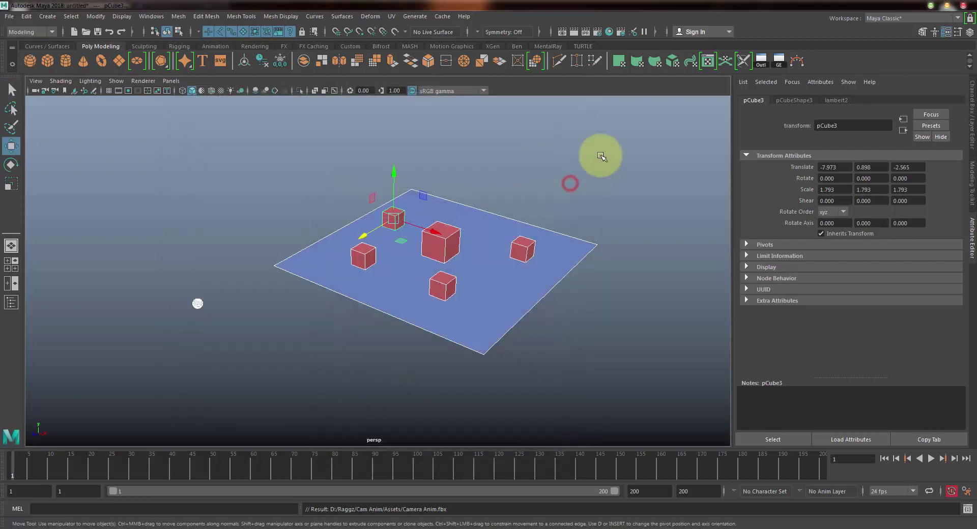
pyautogui.click(931, 6)
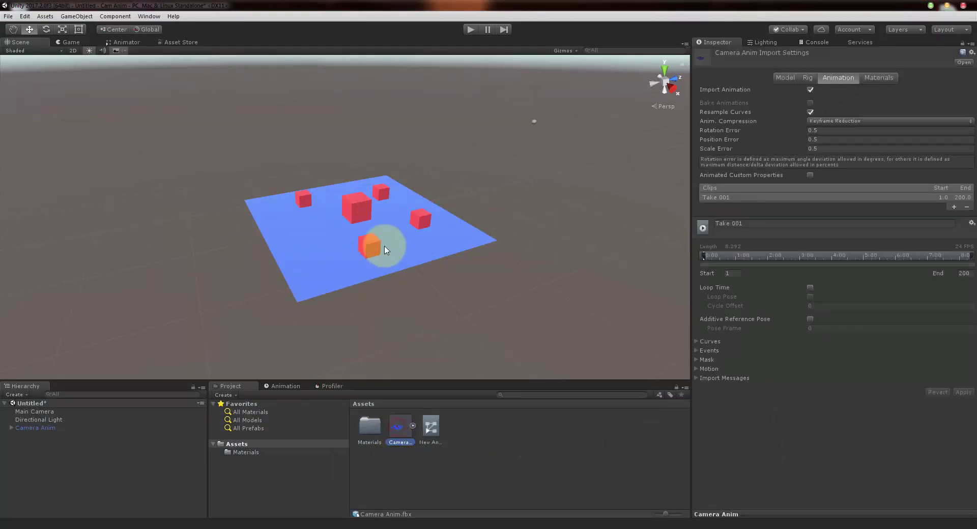
# Delete the old Camera Anim object and start a new scene, discarding changes
pyautogui.click(60, 459)
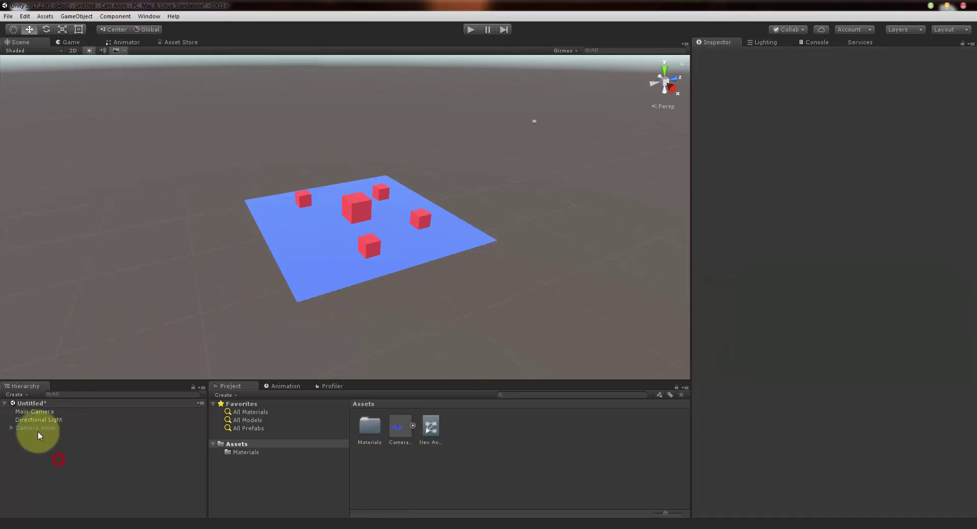
pyautogui.click(37, 429)
pyautogui.press('Delete')
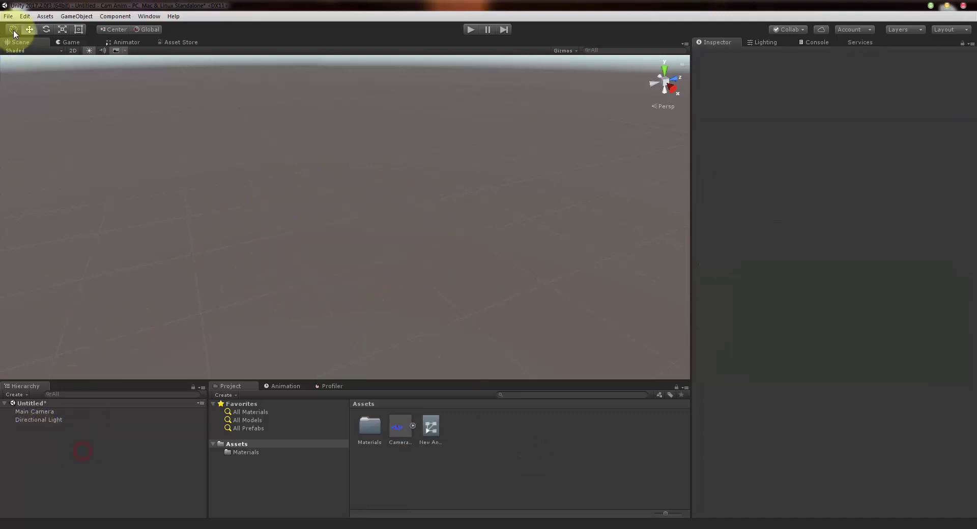
pyautogui.click(8, 16)
pyautogui.click(32, 28)
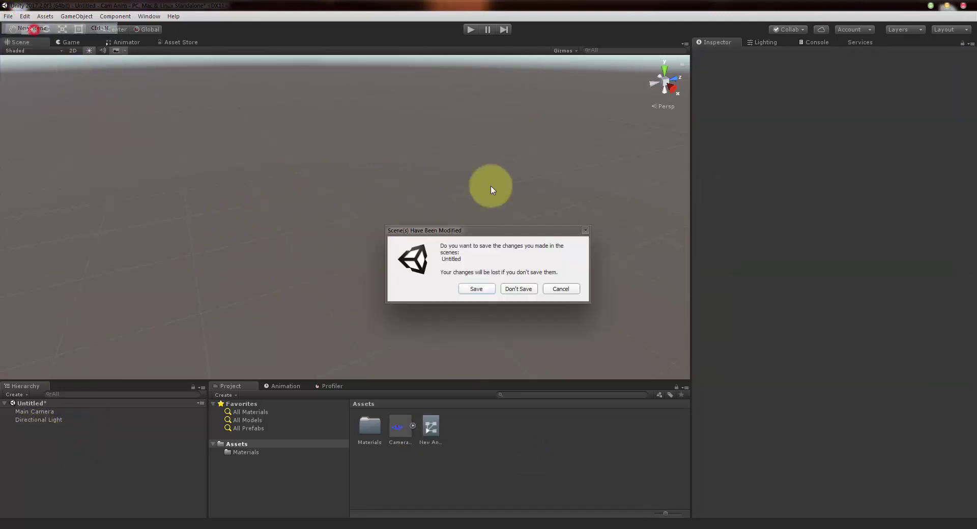
pyautogui.click(517, 289)
# Add the Camera Anim model to the new scene, select pSphere1 and frame the plane and cubes
pyautogui.click(396, 443)
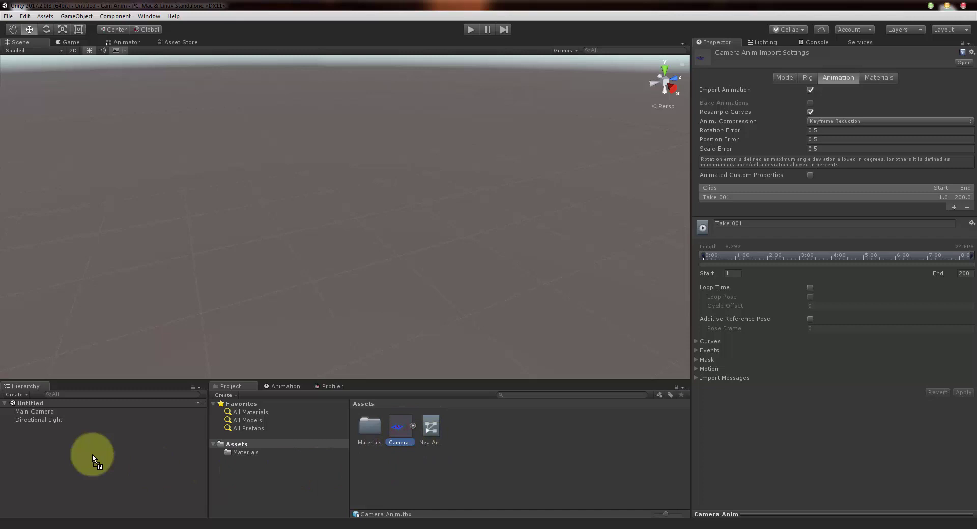
pyautogui.moveTo(93, 454); pyautogui.dragTo(81, 452)
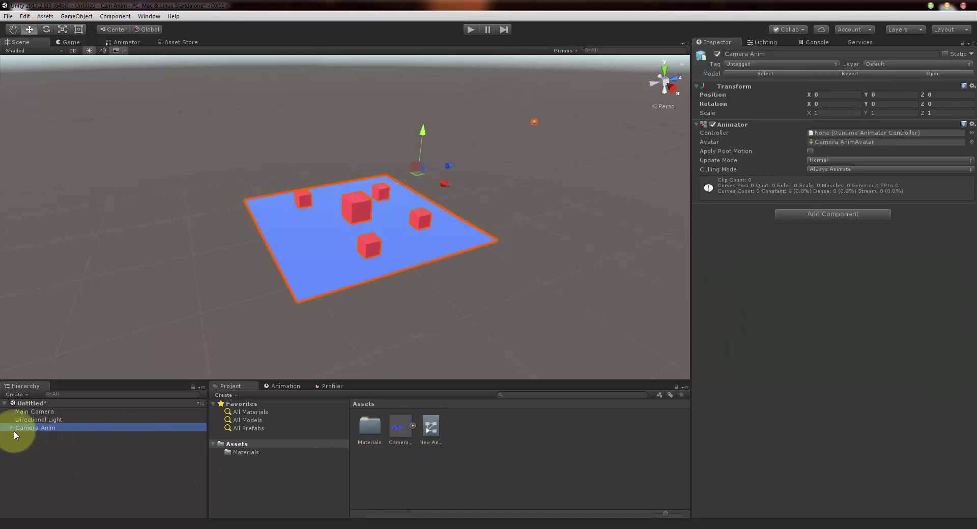
pyautogui.click(10, 428)
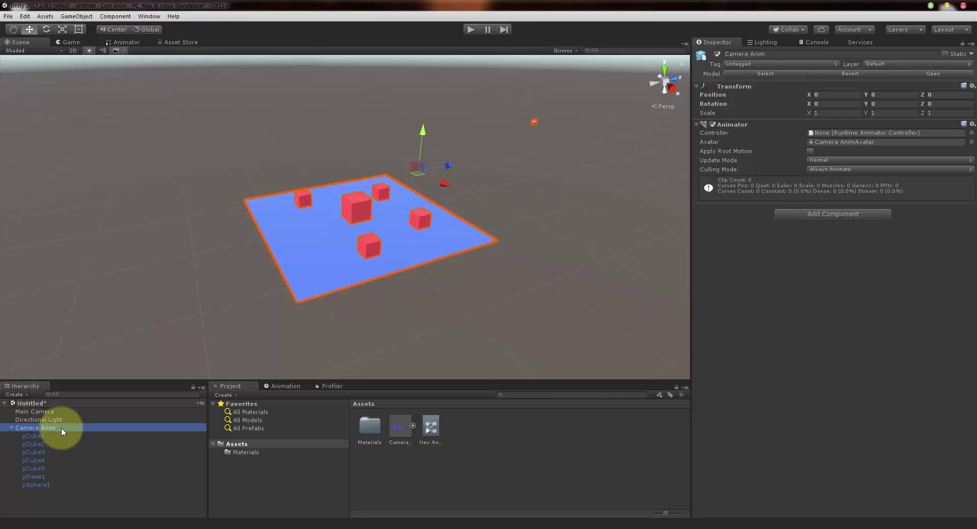
pyautogui.click(38, 486)
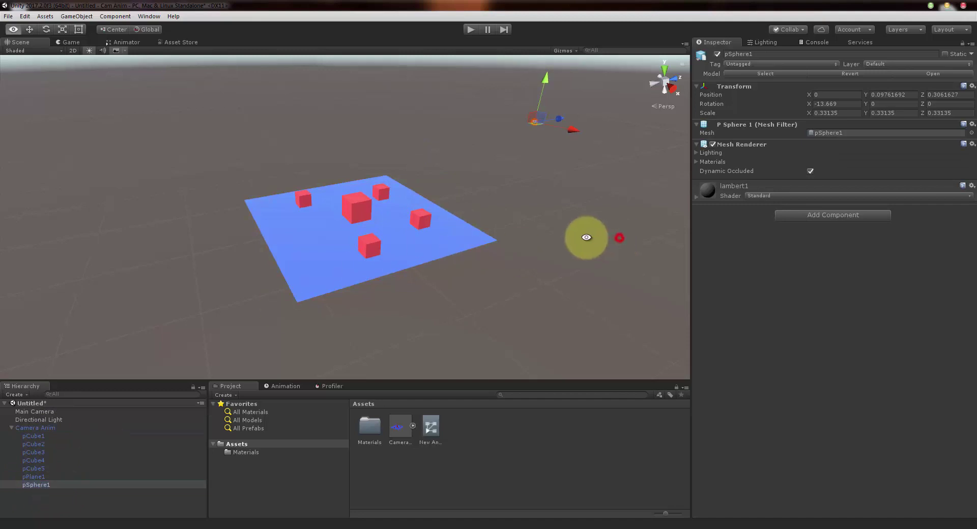
pyautogui.moveTo(582, 235); pyautogui.dragTo(504, 199, button='middle')
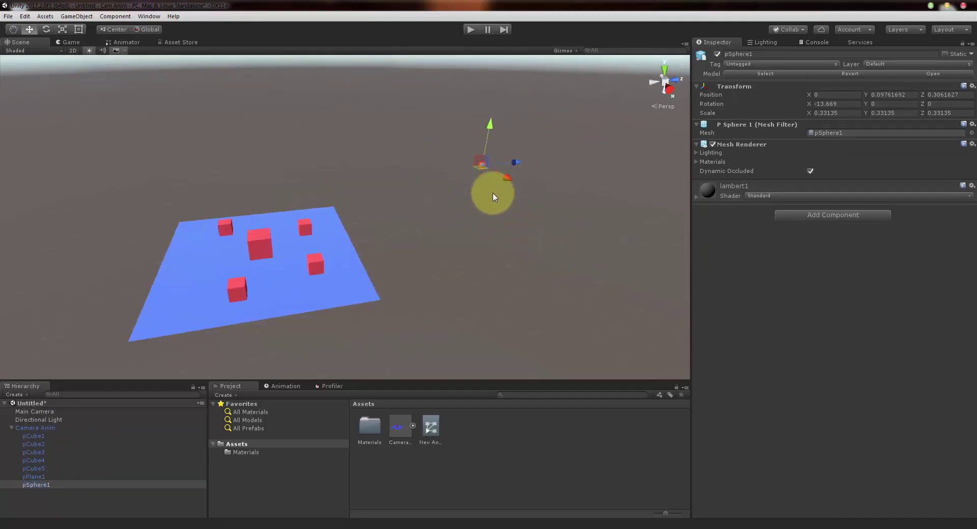
pyautogui.keyDown('alt'); pyautogui.moveTo(497, 192); pyautogui.dragTo(482, 214, button='right'); pyautogui.keyUp('alt')
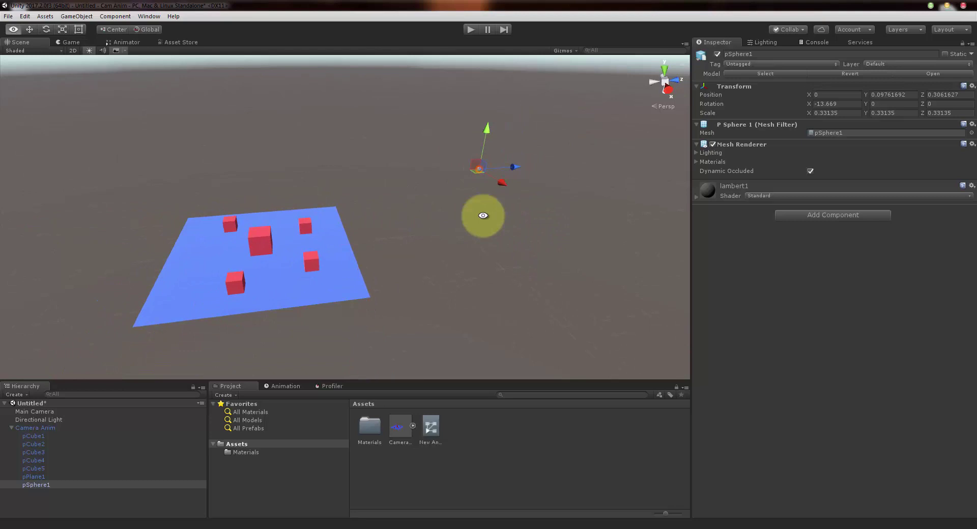
# Move Main Camera into the Camera Anim group and copy pSphere1's Transform component
pyautogui.click(34, 412)
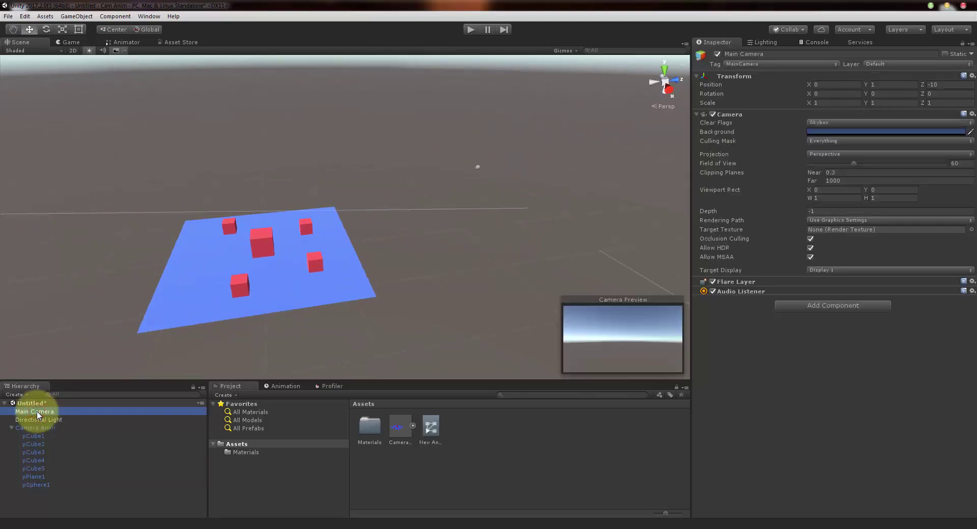
pyautogui.moveTo(36, 414); pyautogui.dragTo(36, 483)
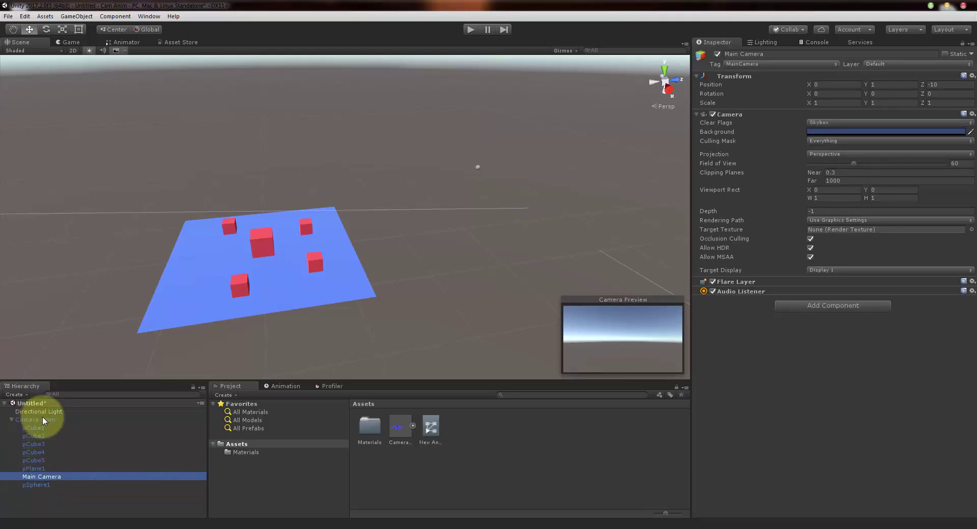
pyautogui.click(33, 485)
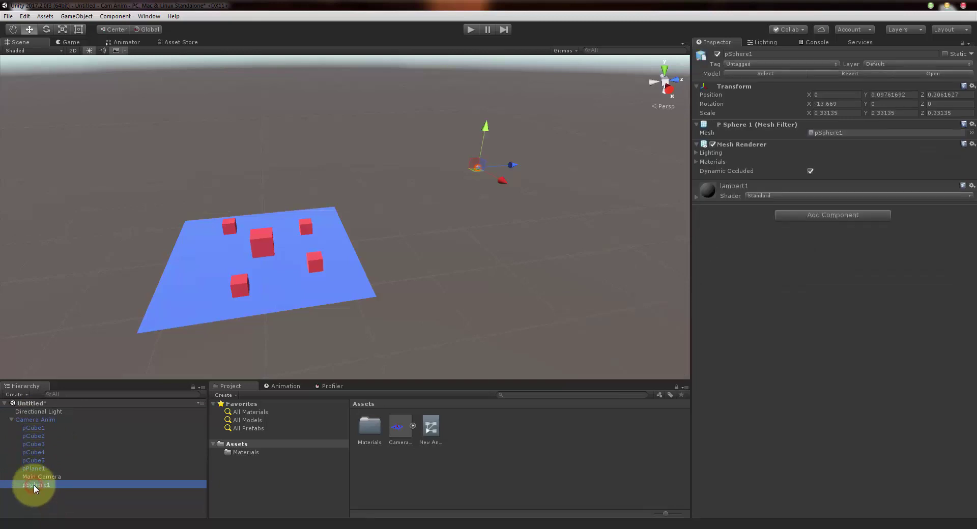
pyautogui.click(972, 87)
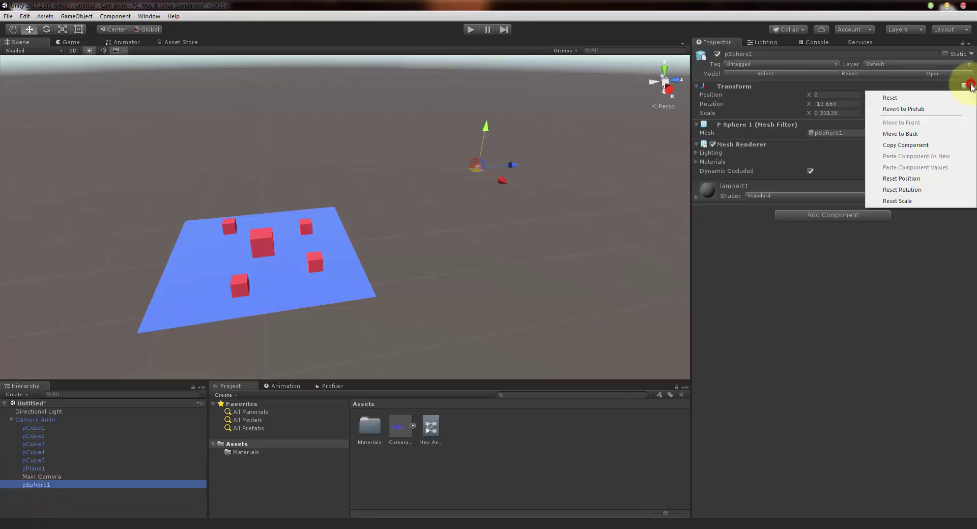
pyautogui.click(900, 147)
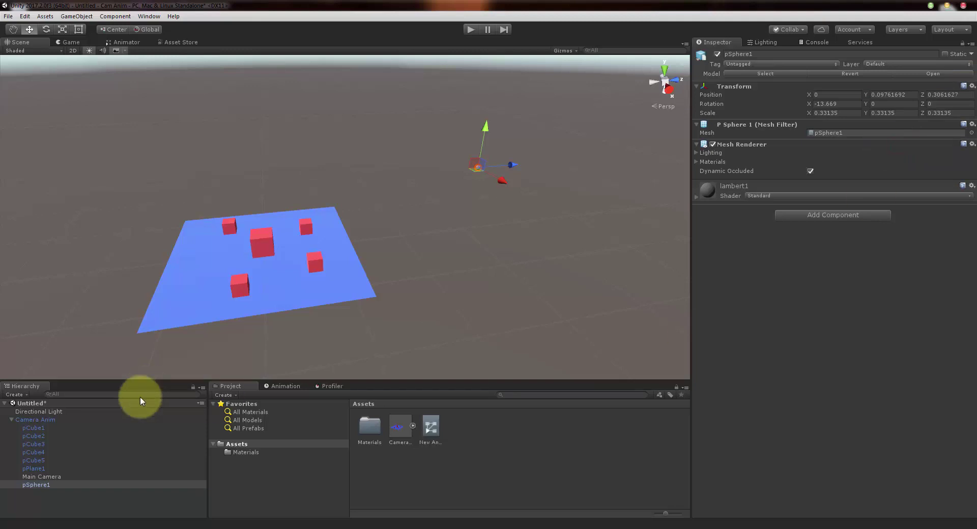
# Paste pSphere1's Transform values onto Main Camera (rotation X -13.669, scale 0.33135)
pyautogui.click(43, 477)
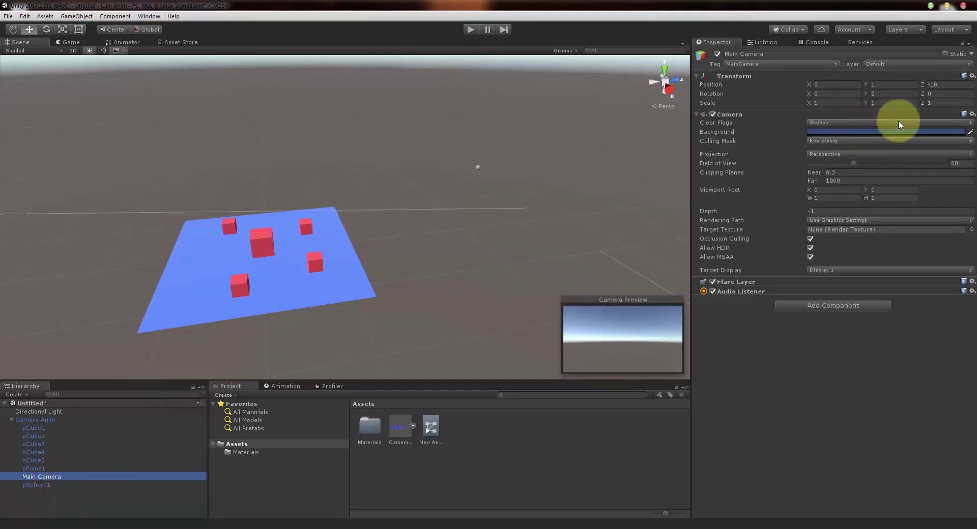
pyautogui.click(971, 76)
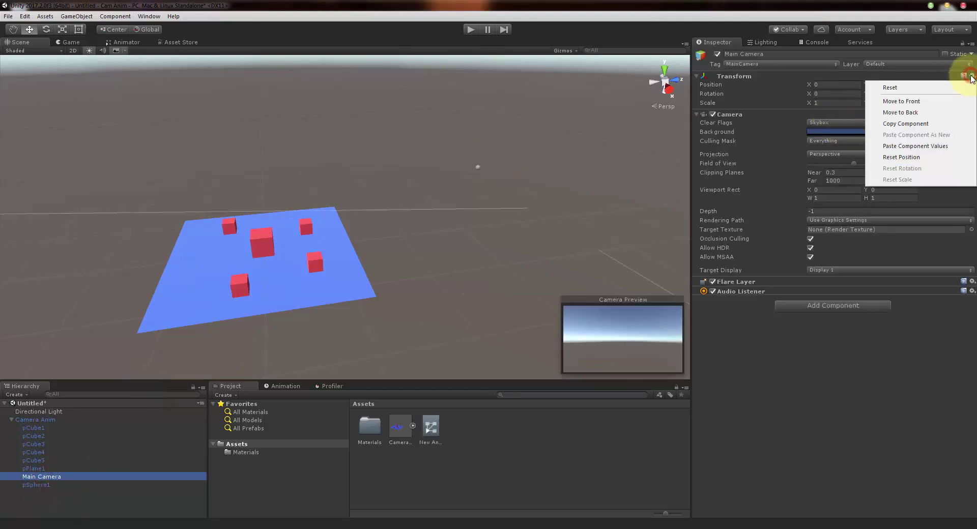
pyautogui.click(930, 147)
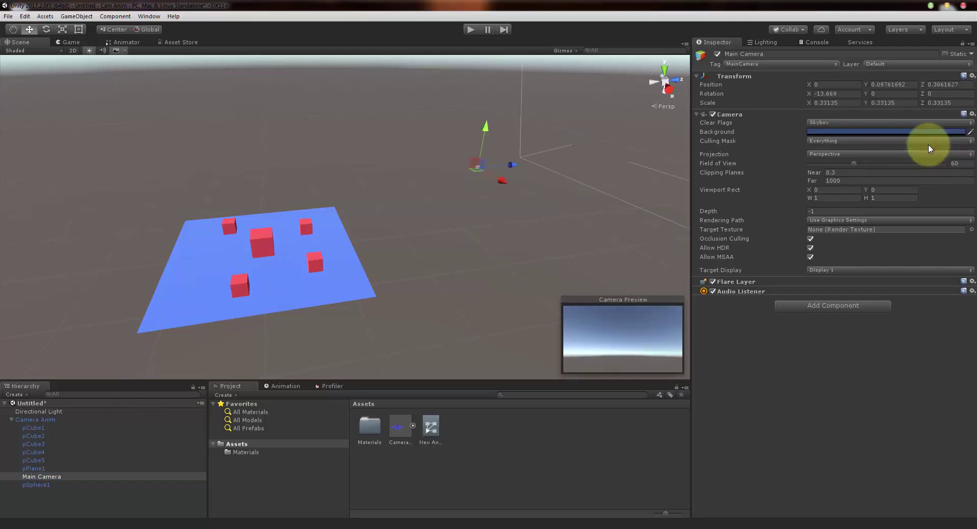
pyautogui.doubleClick(33, 485)
pyautogui.click(42, 477)
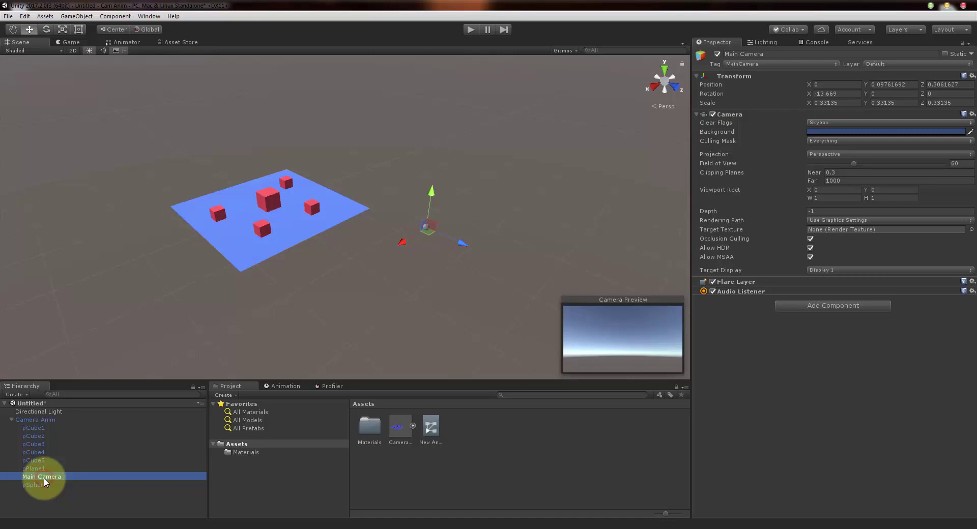
pyautogui.click(43, 486)
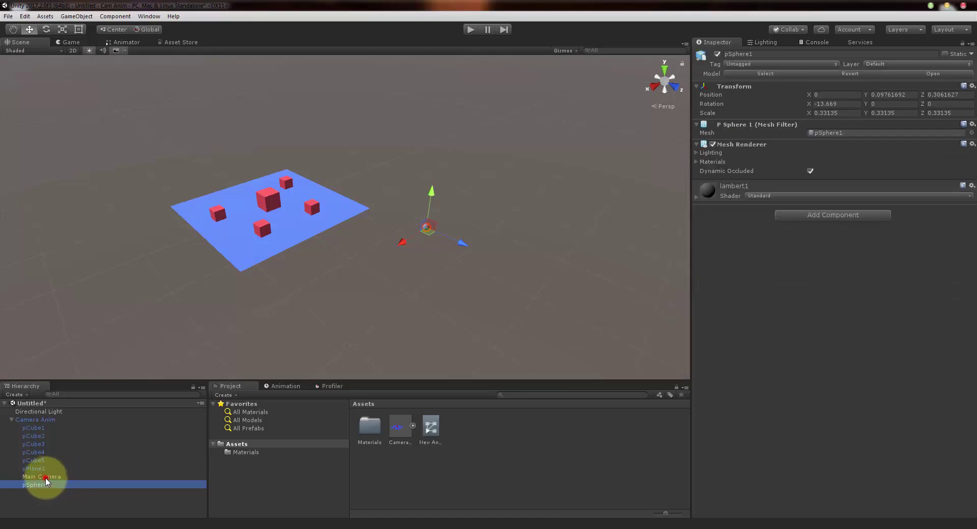
# Drag Main Camera onto pSphere1 and check its zeroed local position and rotation
pyautogui.click(43, 477)
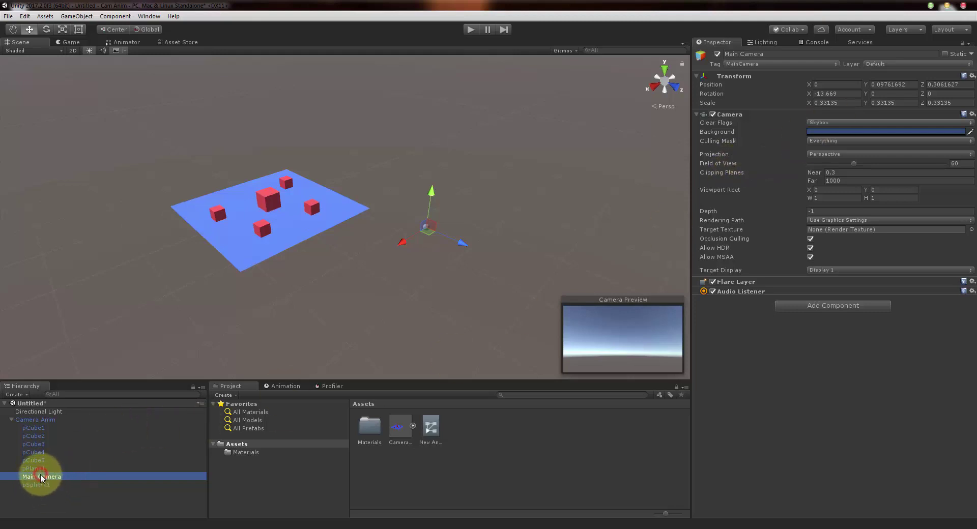
pyautogui.moveTo(43, 477); pyautogui.dragTo(43, 487)
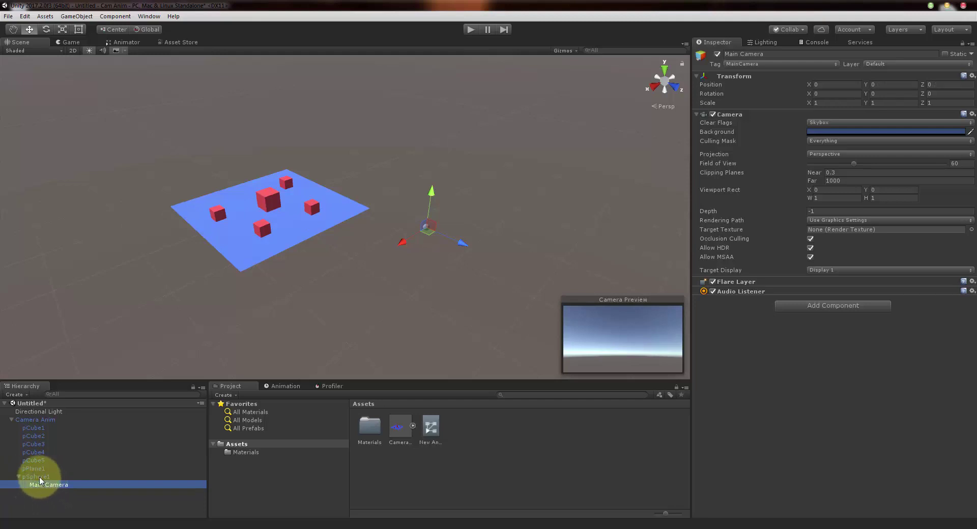
pyautogui.click(40, 478)
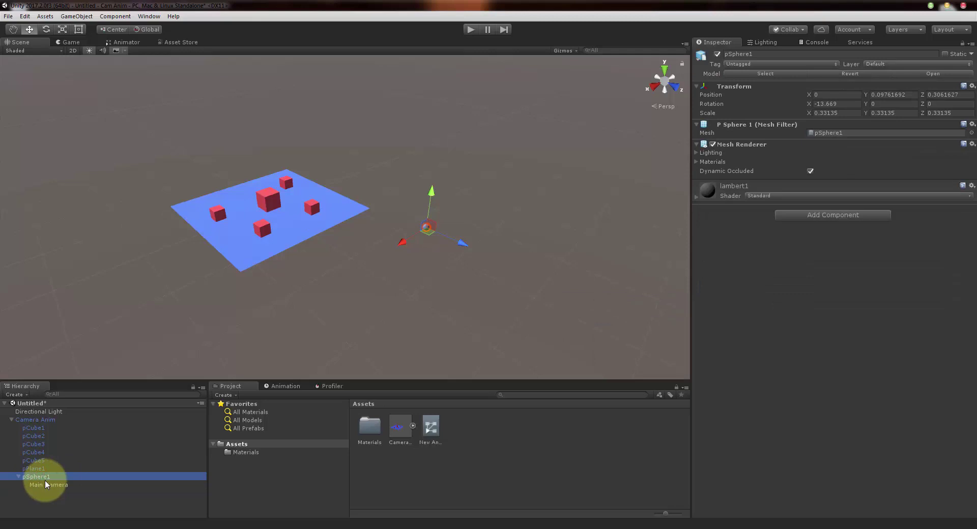
pyautogui.click(56, 484)
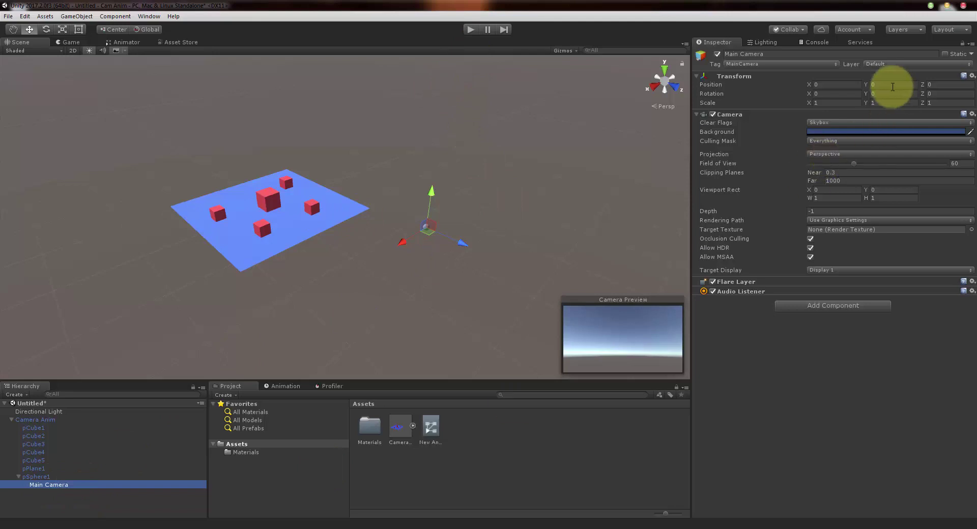
# Open the New Animator Controller in the Animator and delete its old Take 001 state
pyautogui.click(547, 451)
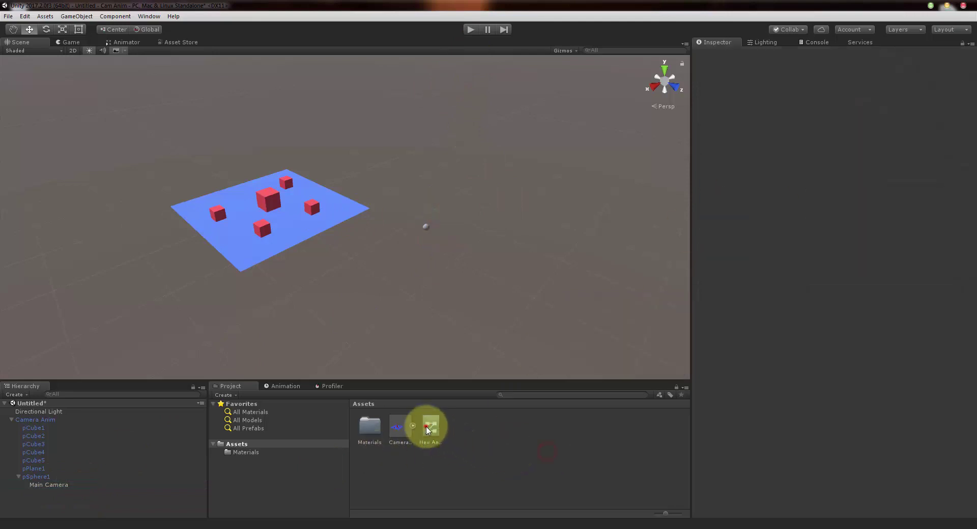
pyautogui.click(427, 429)
pyautogui.click(483, 432)
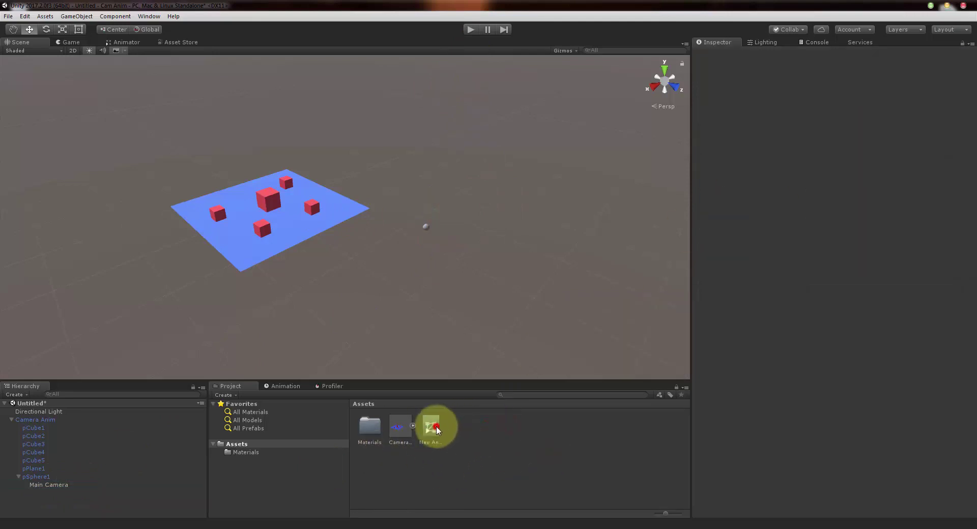
pyautogui.click(436, 426)
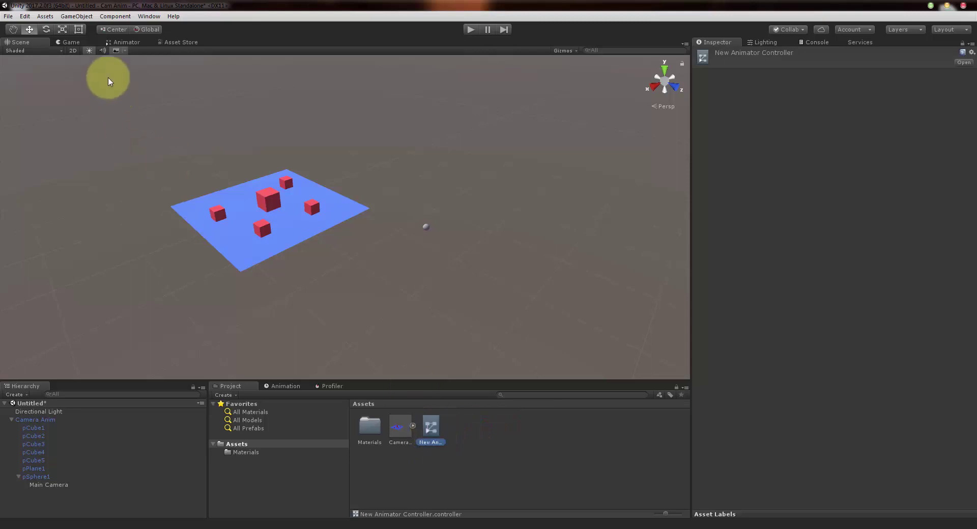
pyautogui.click(132, 43)
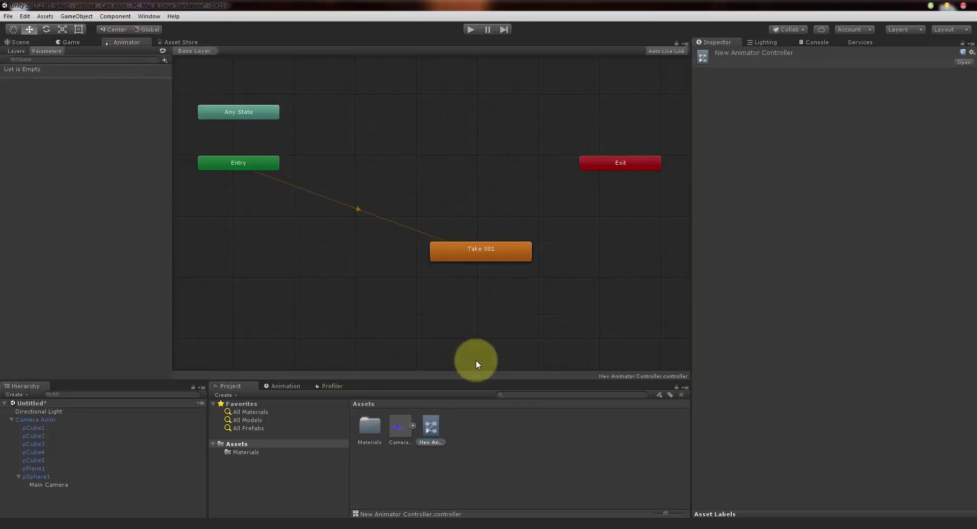
pyautogui.click(474, 441)
pyautogui.click(475, 254)
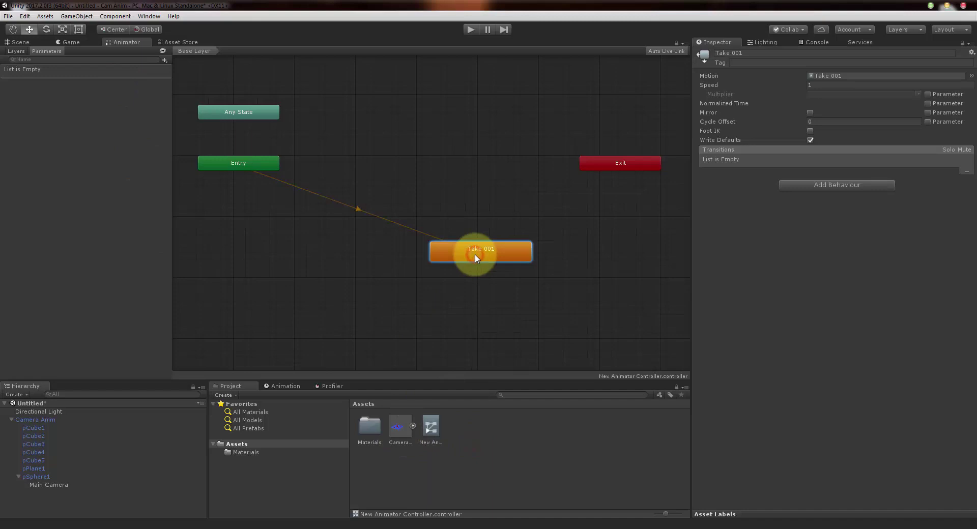
pyautogui.press('Delete')
# Add Camera Anim.fbx's Take 001 clip to the graph as Entry's default state
pyautogui.click(400, 429)
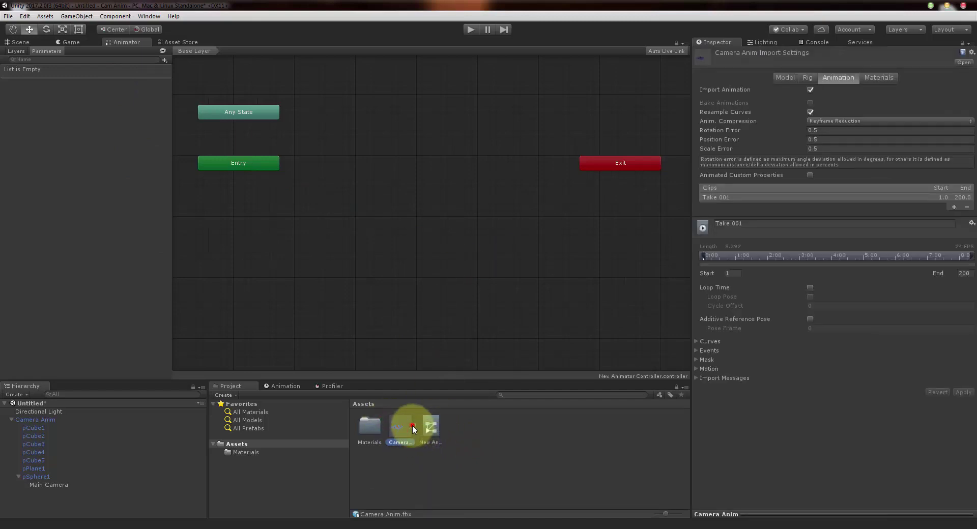
pyautogui.click(412, 426)
pyautogui.moveTo(571, 469); pyautogui.dragTo(426, 256)
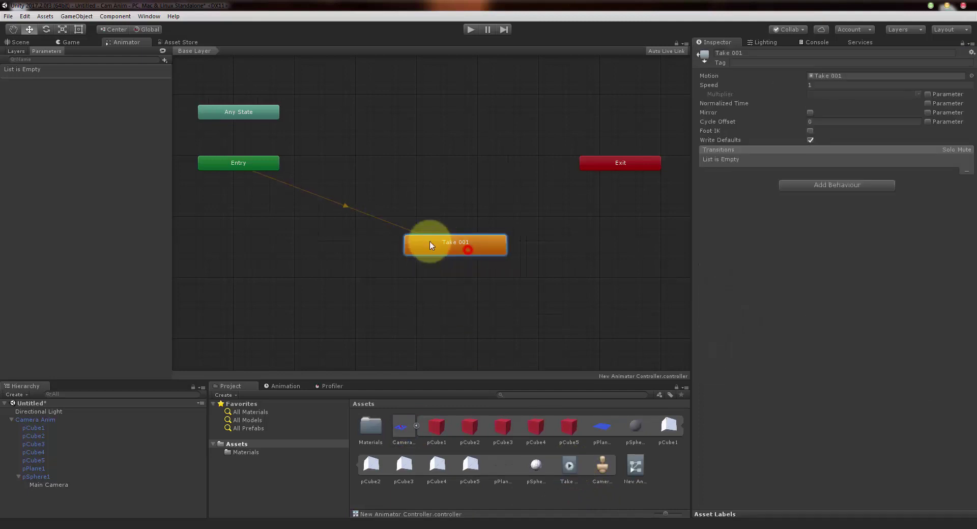
pyautogui.click(23, 43)
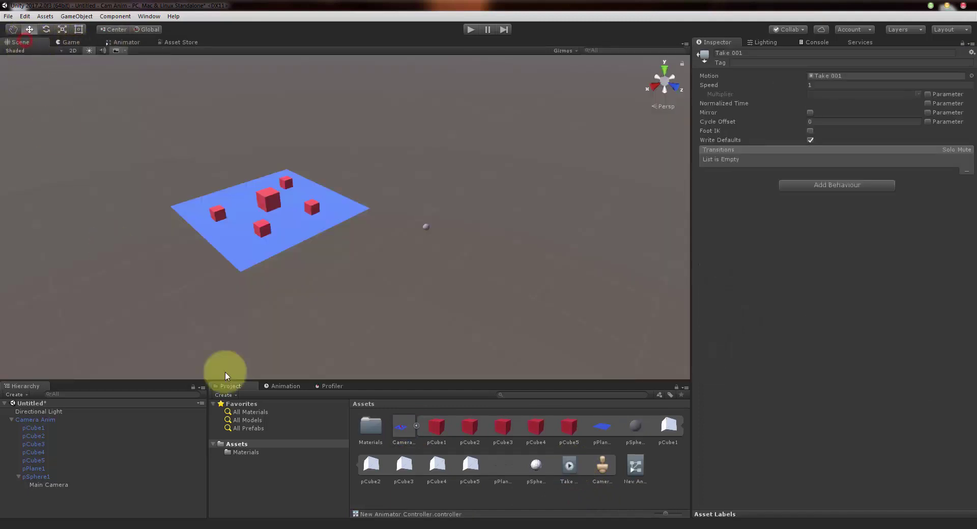
pyautogui.click(417, 426)
pyautogui.click(589, 471)
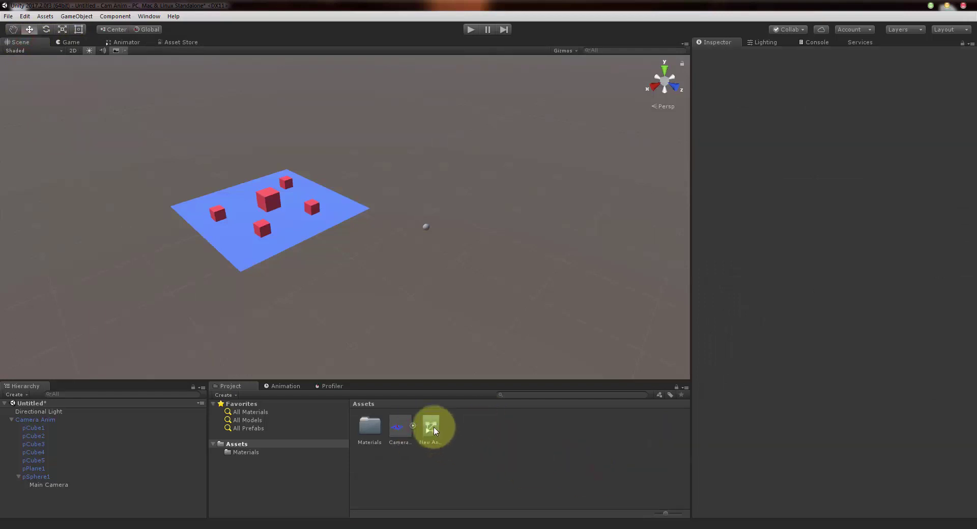
# Assign the New Animator Controller to Camera Anim's Animator component
pyautogui.click(31, 420)
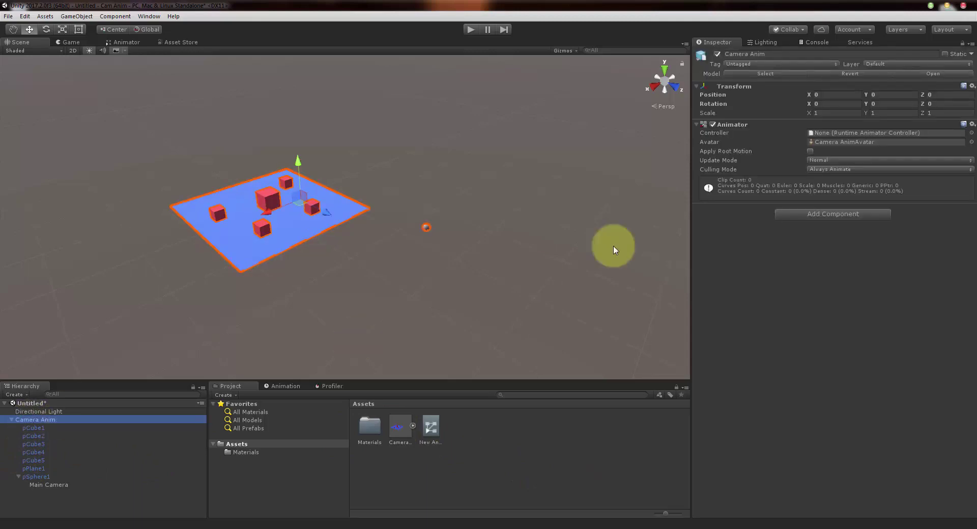
pyautogui.click(430, 431)
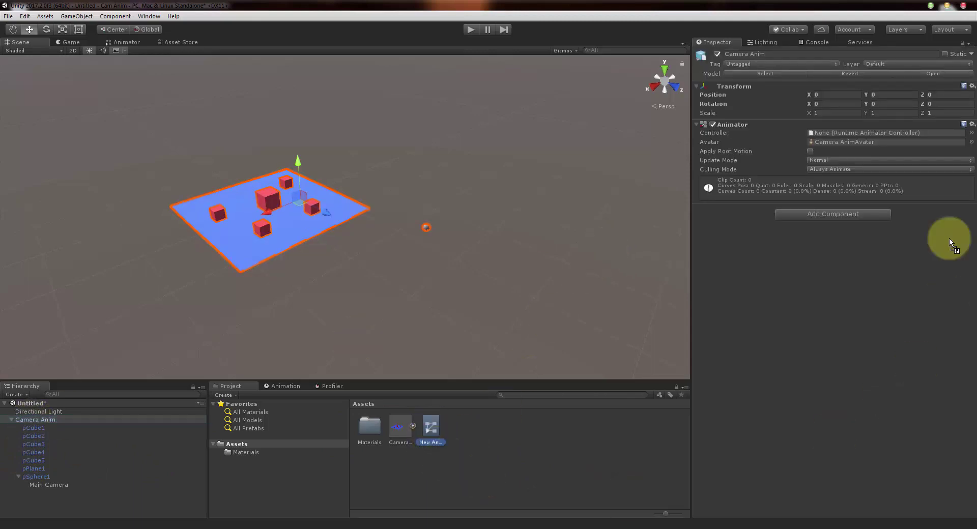
pyautogui.moveTo(948, 237); pyautogui.dragTo(869, 133)
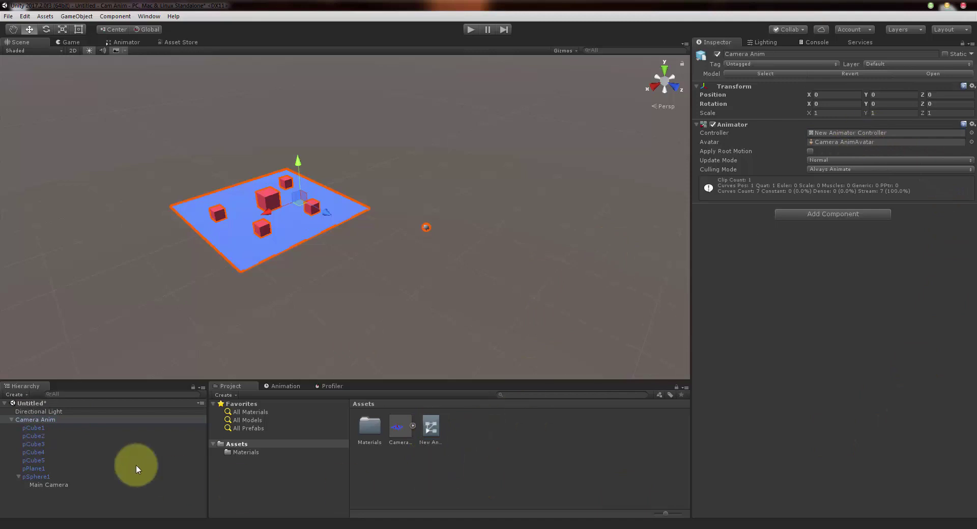
pyautogui.click(11, 420)
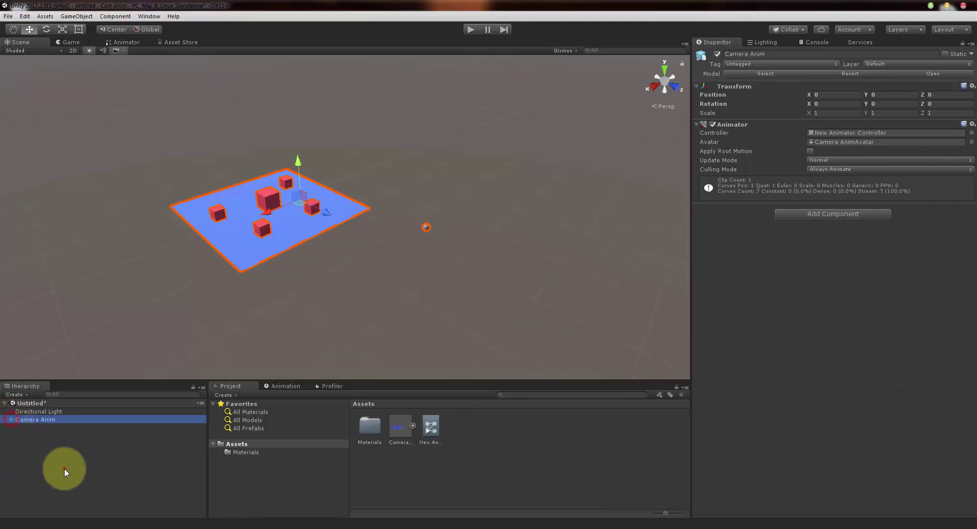
pyautogui.click(65, 468)
pyautogui.keyDown('alt'); pyautogui.moveTo(394, 225); pyautogui.dragTo(453, 208); pyautogui.keyUp('alt')
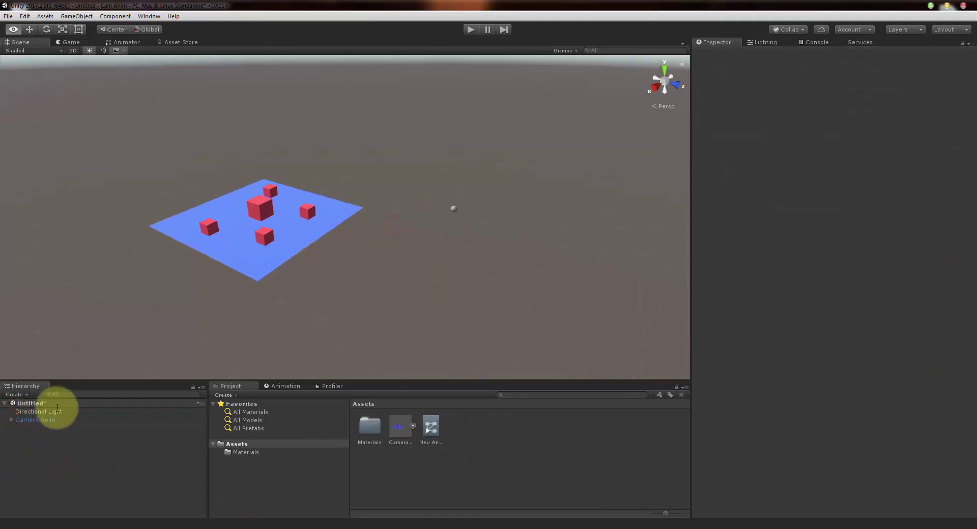
# Expand Camera Anim and test-play the scene, which shows only sky, then stop
pyautogui.click(9, 421)
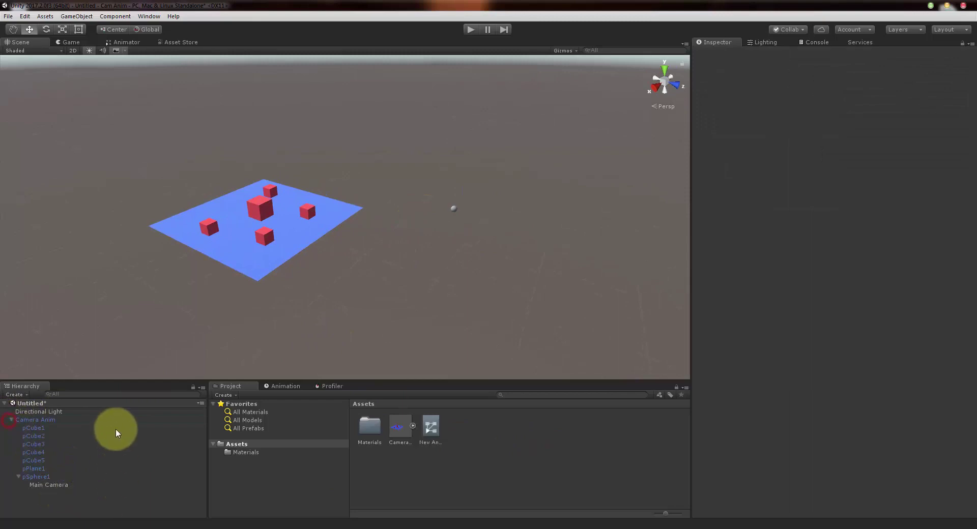
pyautogui.click(470, 30)
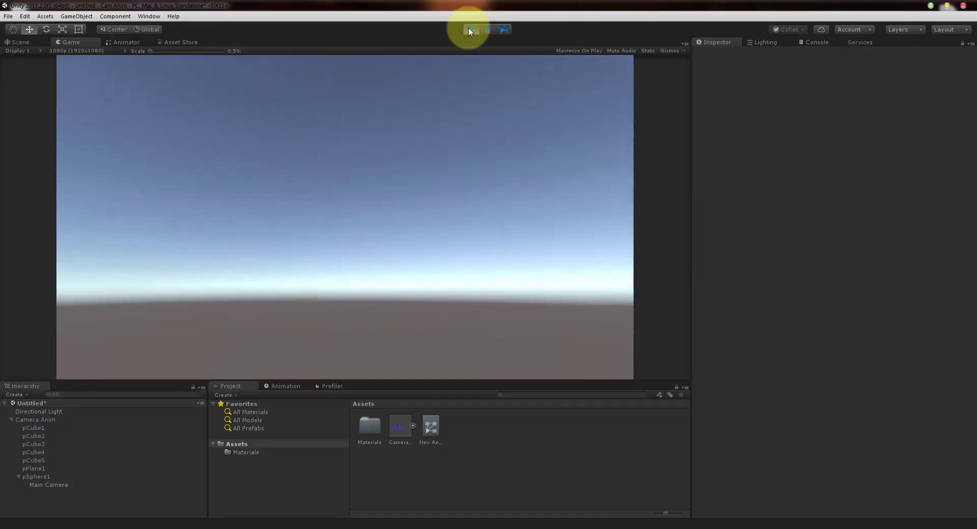
pyautogui.click(470, 30)
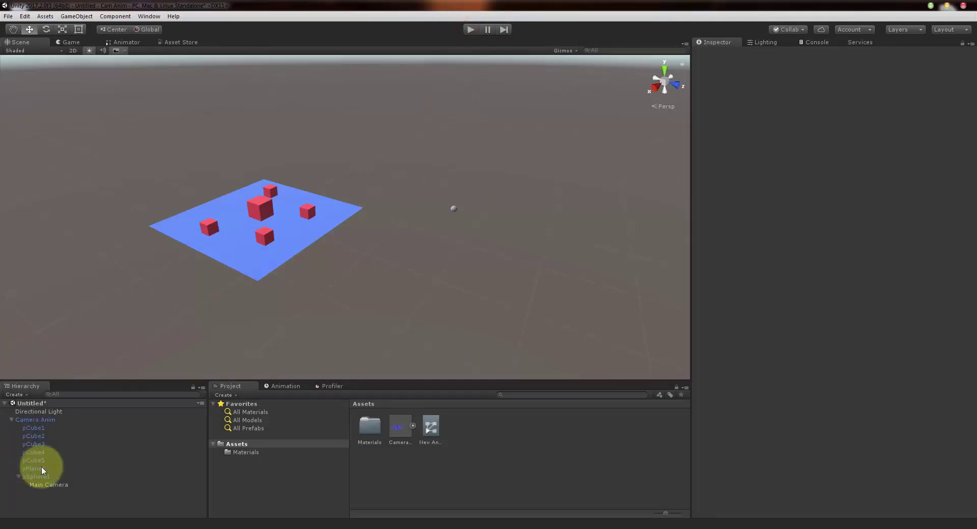
# Select the Main Camera under pSphere1 to view its Transform and Camera settings
pyautogui.click(52, 486)
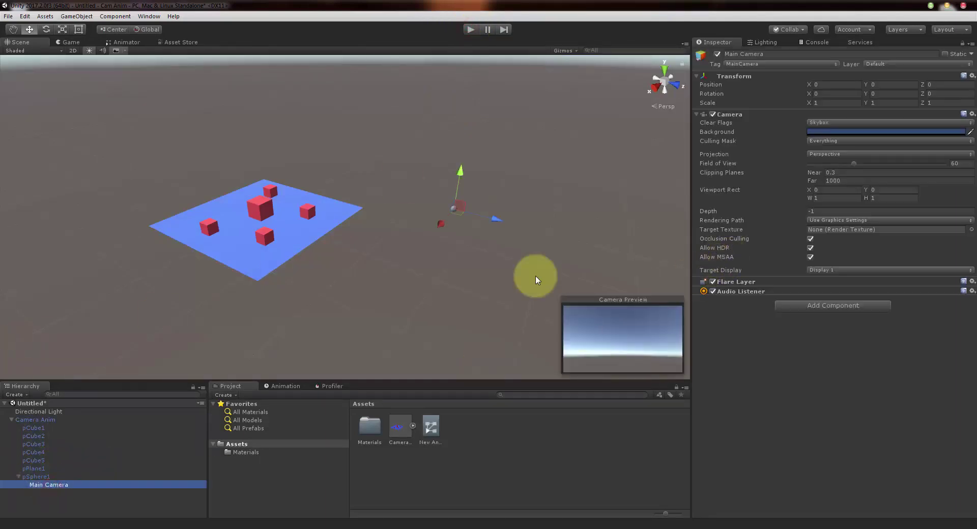
pyautogui.click(41, 477)
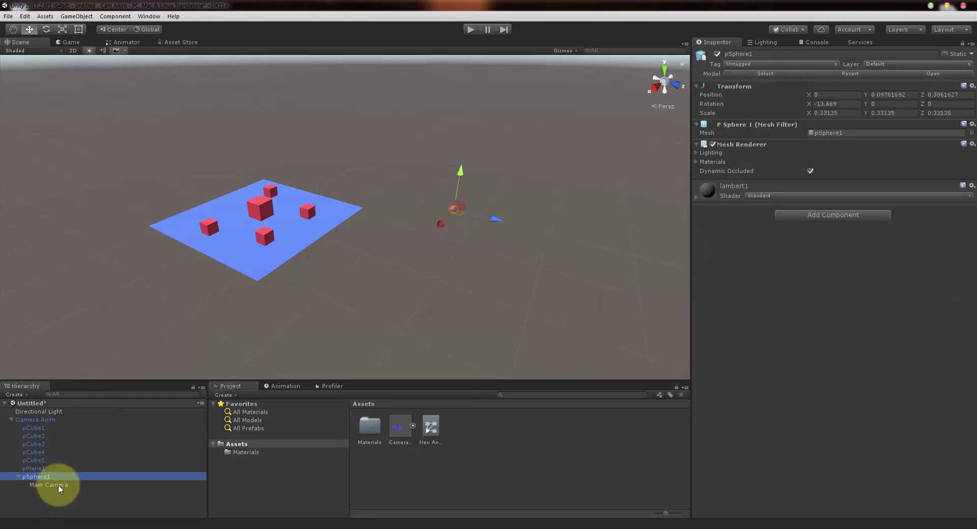
pyautogui.click(59, 485)
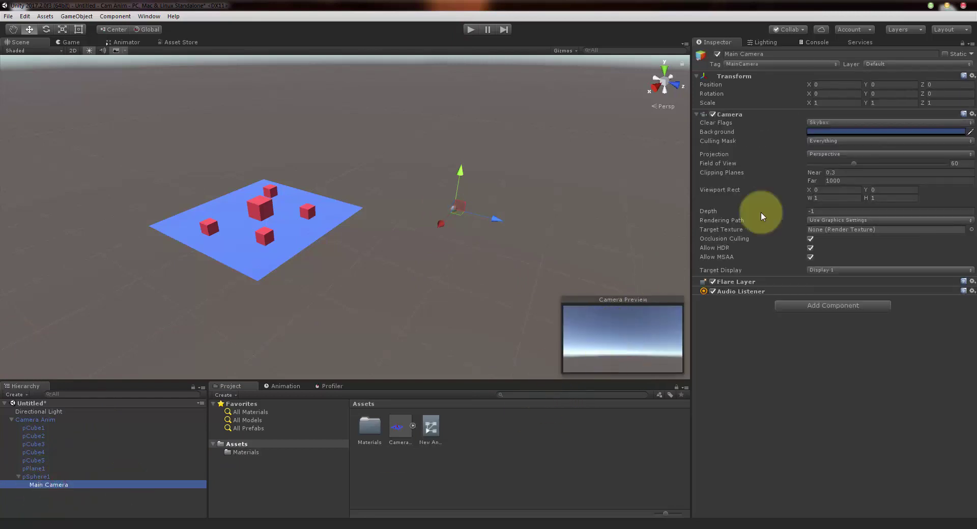
# Give the Main Camera Y rotation 180, field of view 30 and near clipping plane 0.01
pyautogui.click(878, 94)
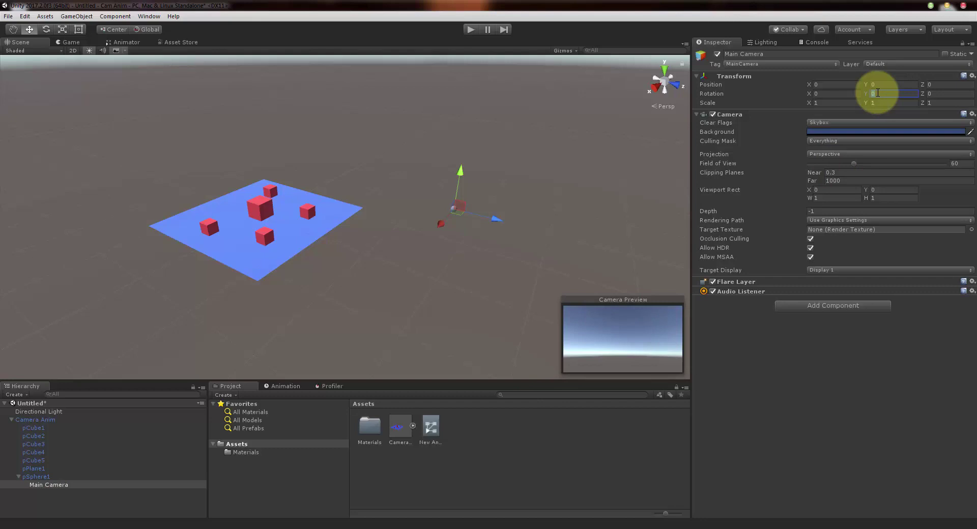
pyautogui.write('180')
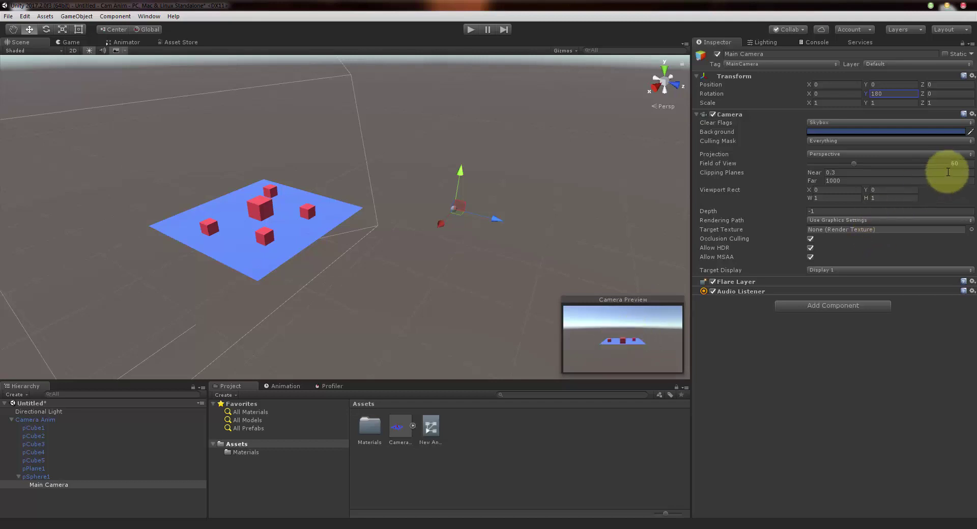
pyautogui.click(962, 163)
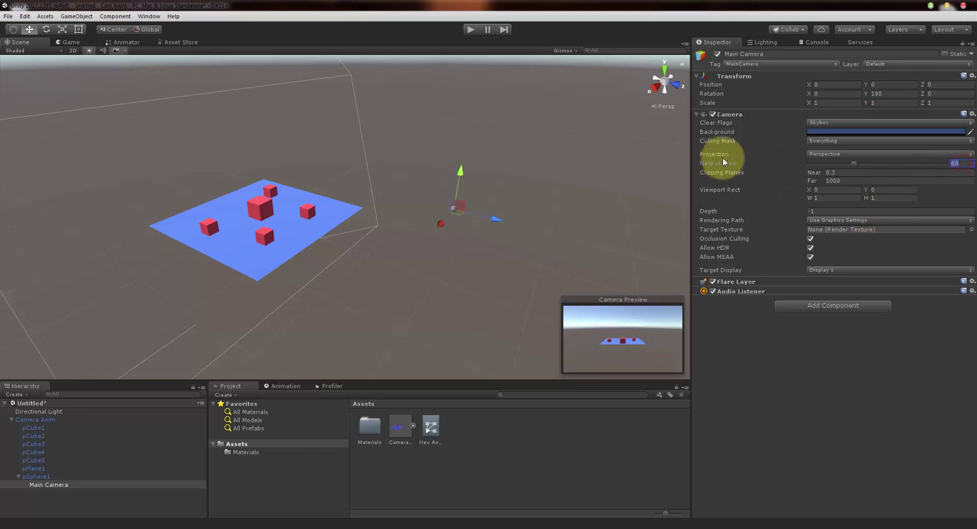
pyautogui.write('30')
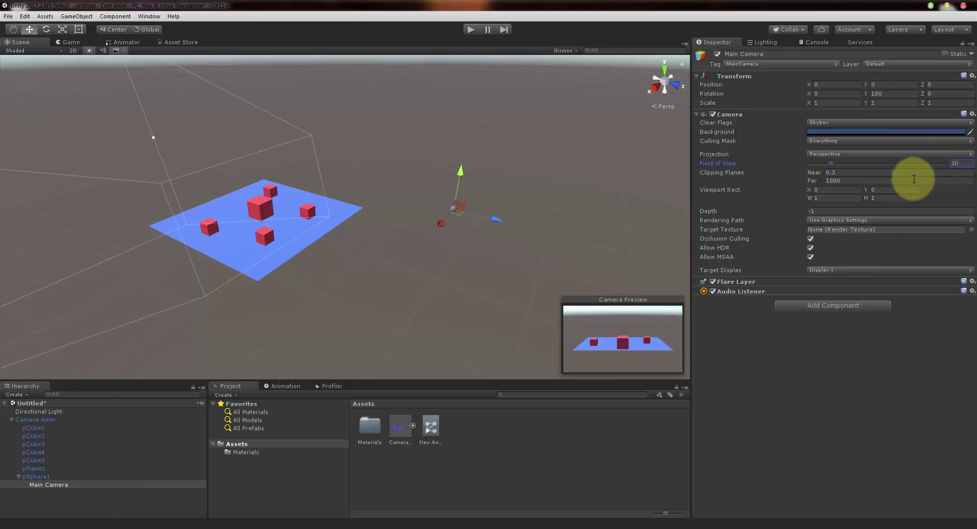
pyautogui.click(840, 172)
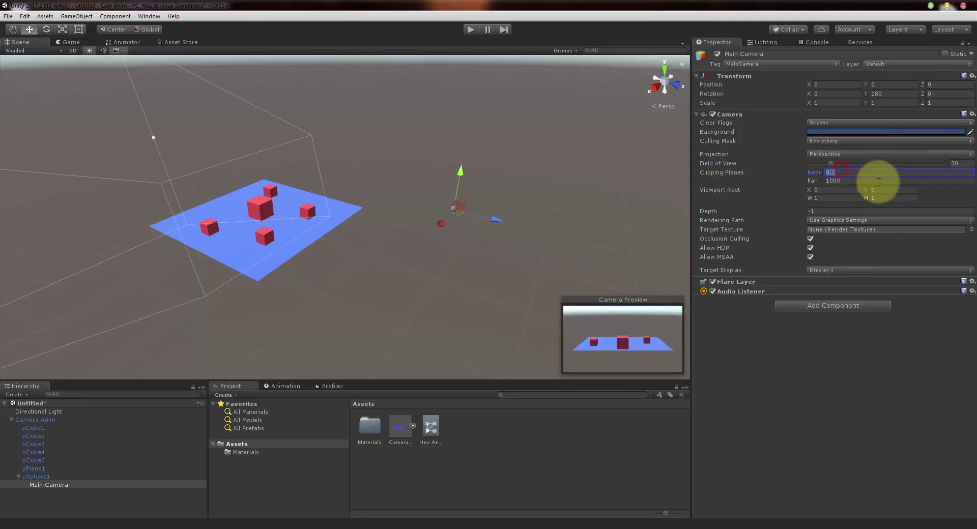
pyautogui.write('0.01')
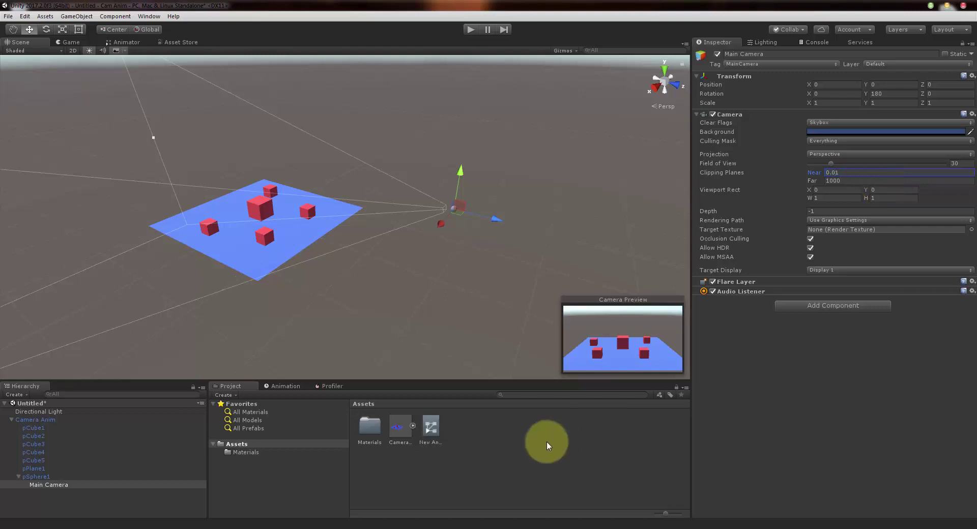
pyautogui.click(508, 450)
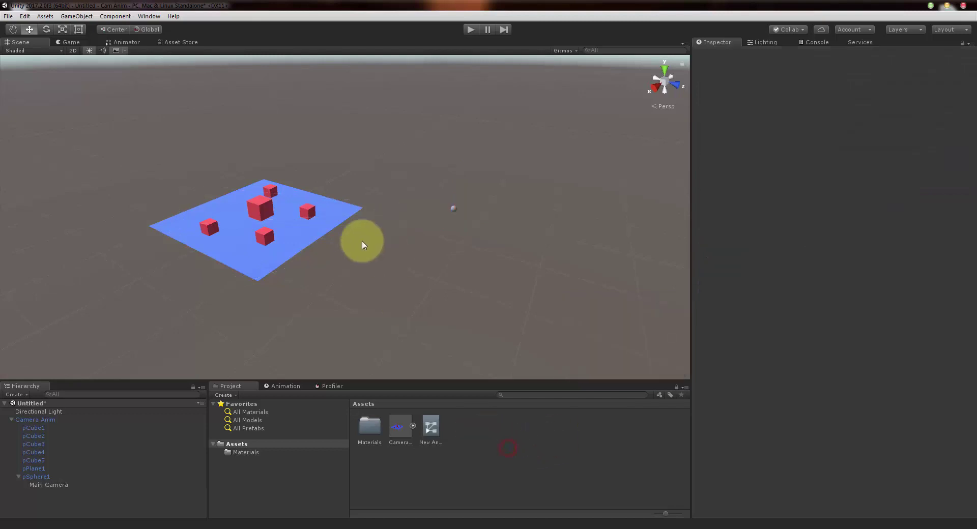
pyautogui.click(470, 30)
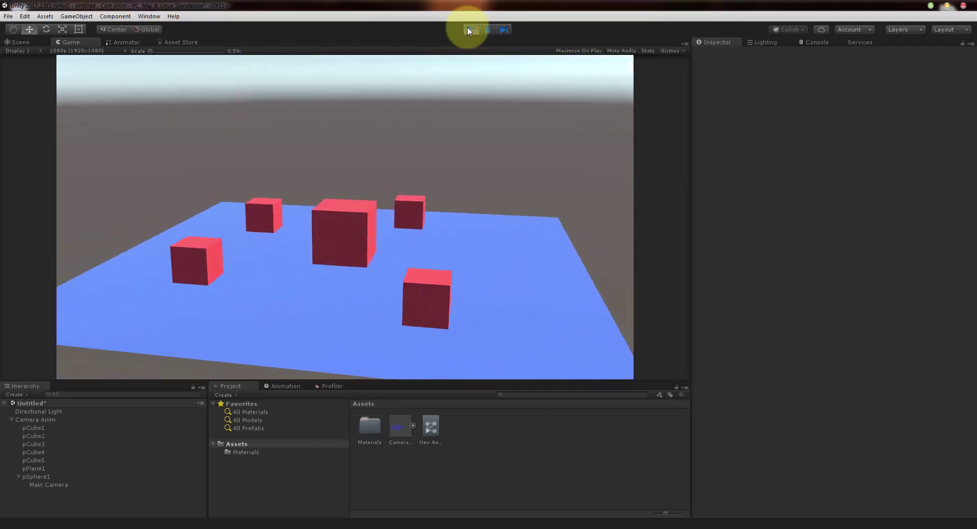
pyautogui.click(468, 29)
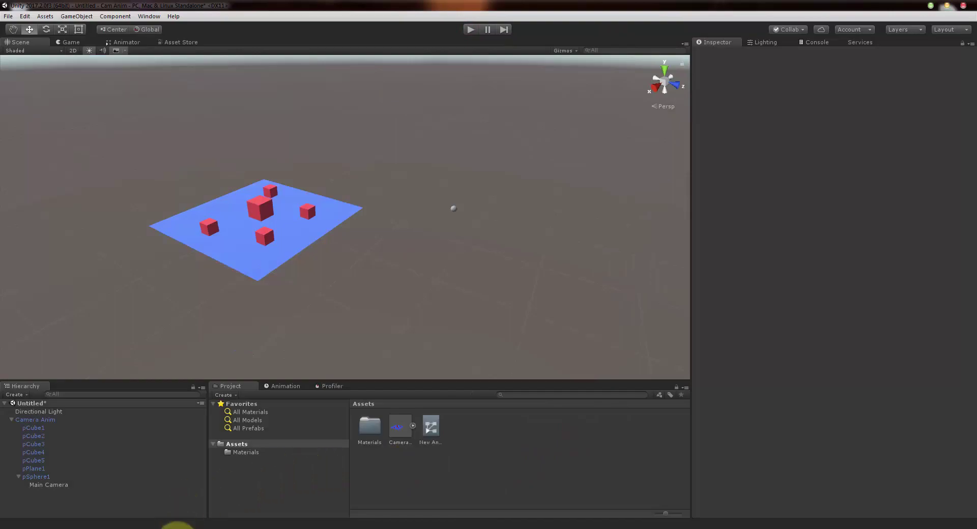
# Bring the Maya 2018 scene window to the front from the taskbar
pyautogui.click(175, 524)
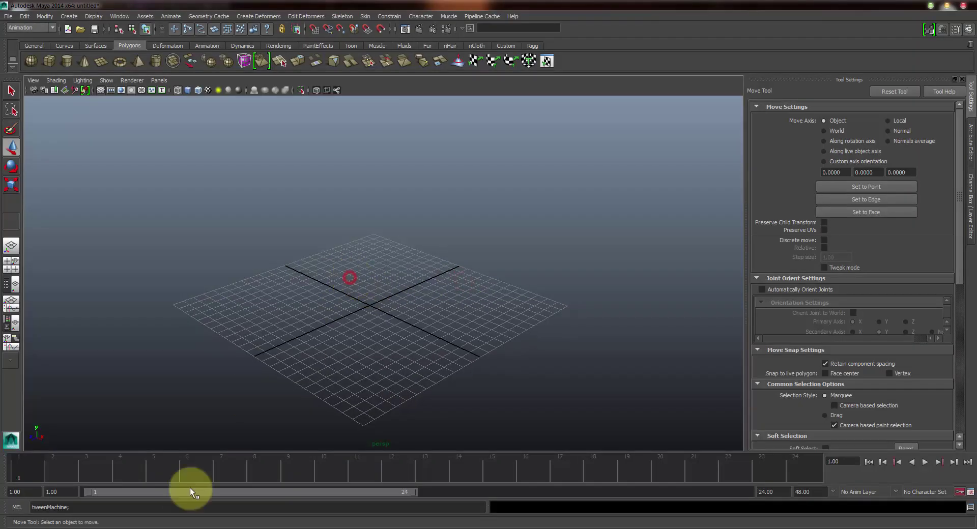
pyautogui.click(175, 523)
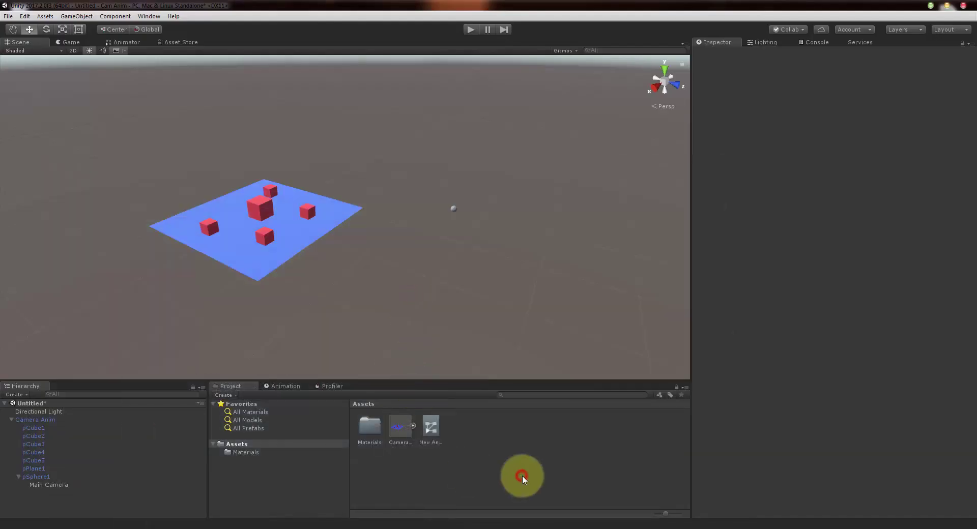
pyautogui.click(453, 527)
pyautogui.click(493, 478)
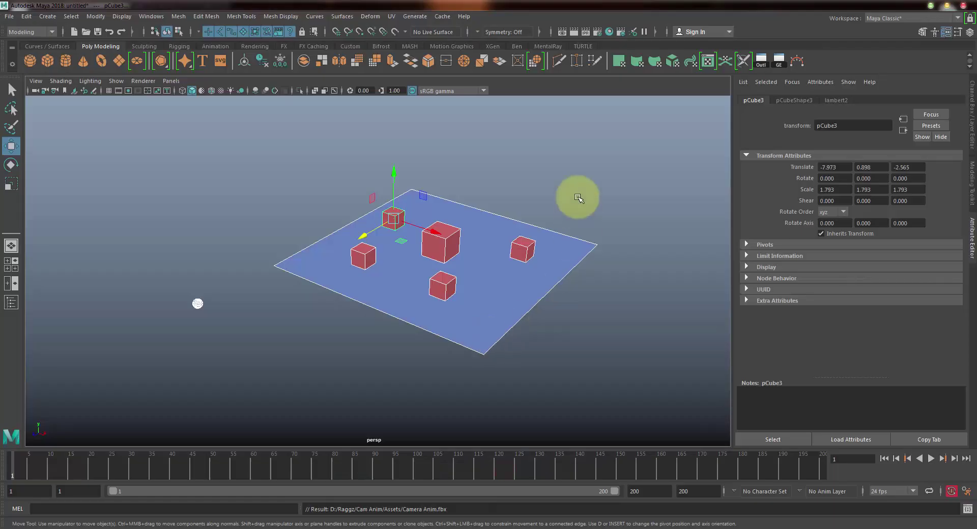
# Make cameras visible in the Maya viewport and select the plane and all five cubes
pyautogui.moveTo(143, 170); pyautogui.dragTo(576, 387)
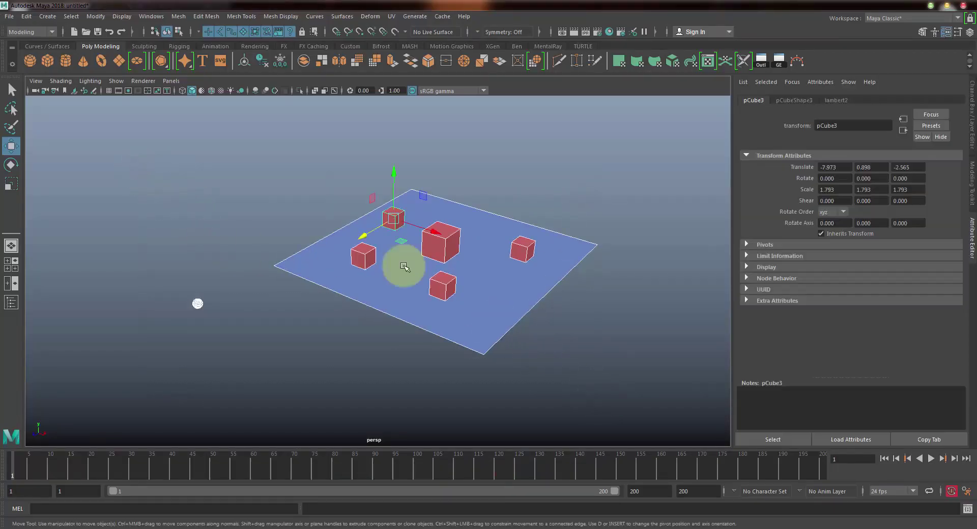
pyautogui.click(275, 196)
pyautogui.click(197, 304)
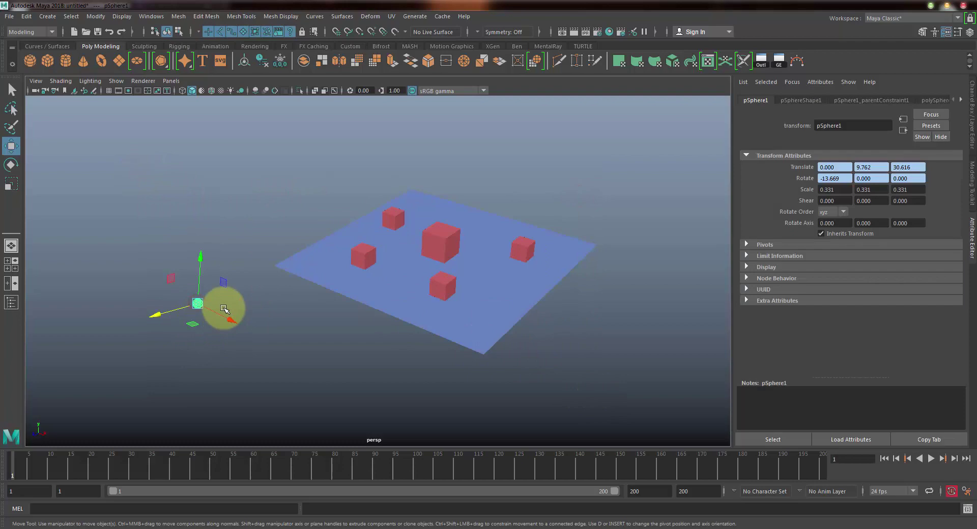
pyautogui.click(275, 294)
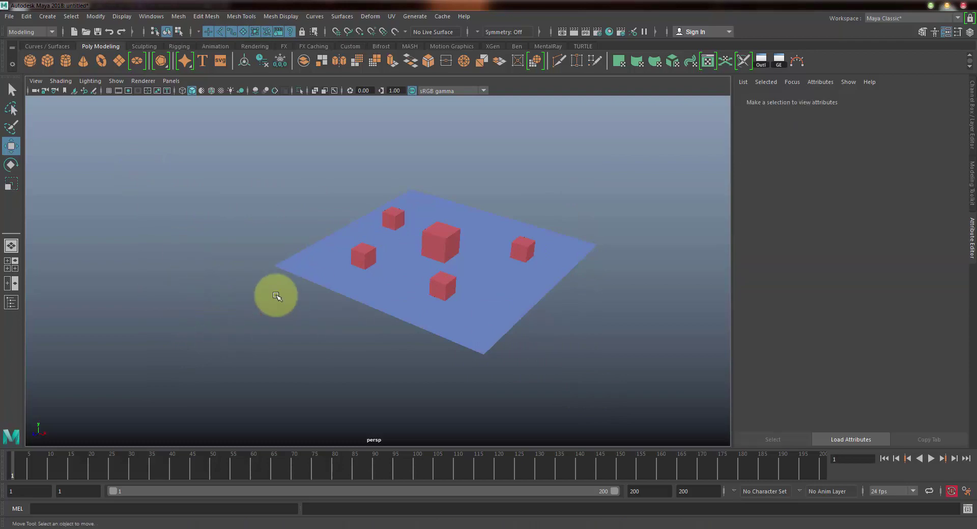
pyautogui.click(110, 79)
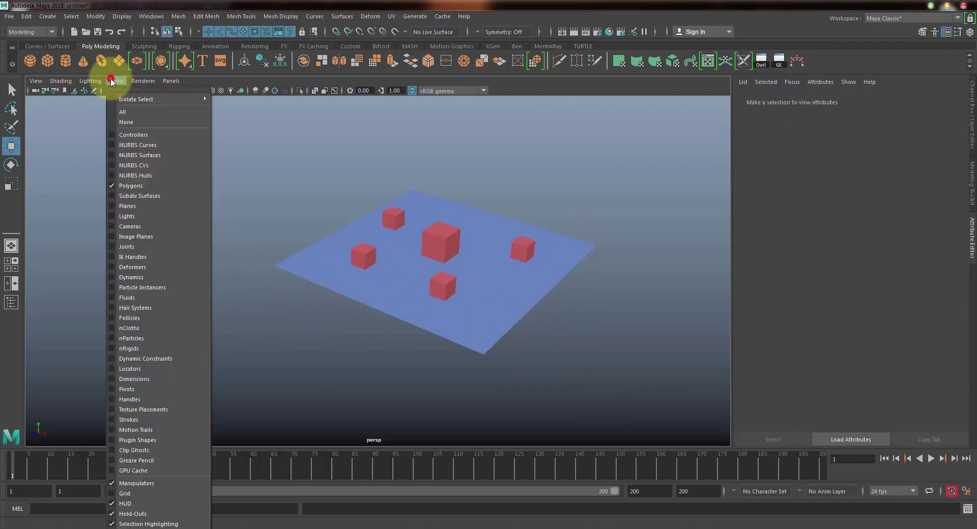
pyautogui.click(134, 228)
pyautogui.click(192, 301)
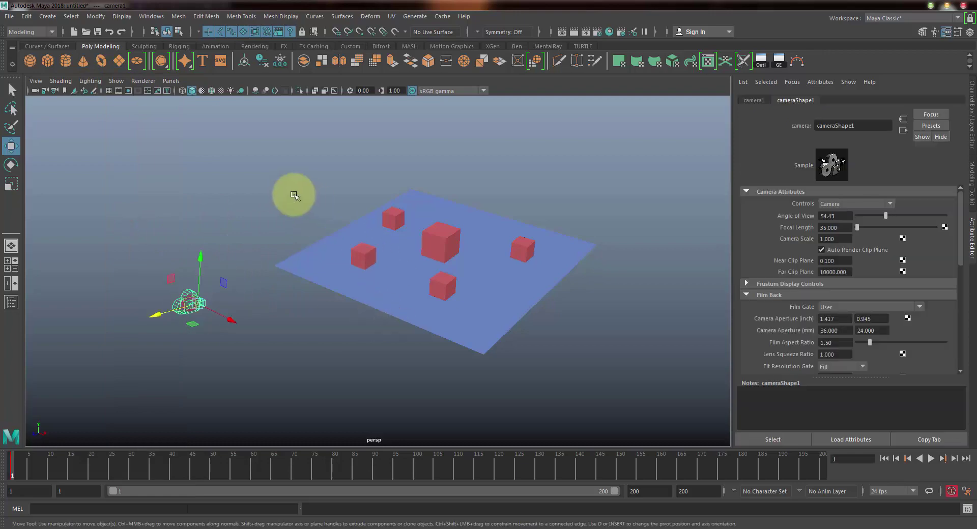
pyautogui.keyDown('shift'); pyautogui.moveTo(281, 195); pyautogui.dragTo(616, 389); pyautogui.keyUp('shift')
# Export all to Cam Anim/Assets as Camera Anim 01.fbx, without overwriting Camera Anim.fbx
pyautogui.click(9, 16)
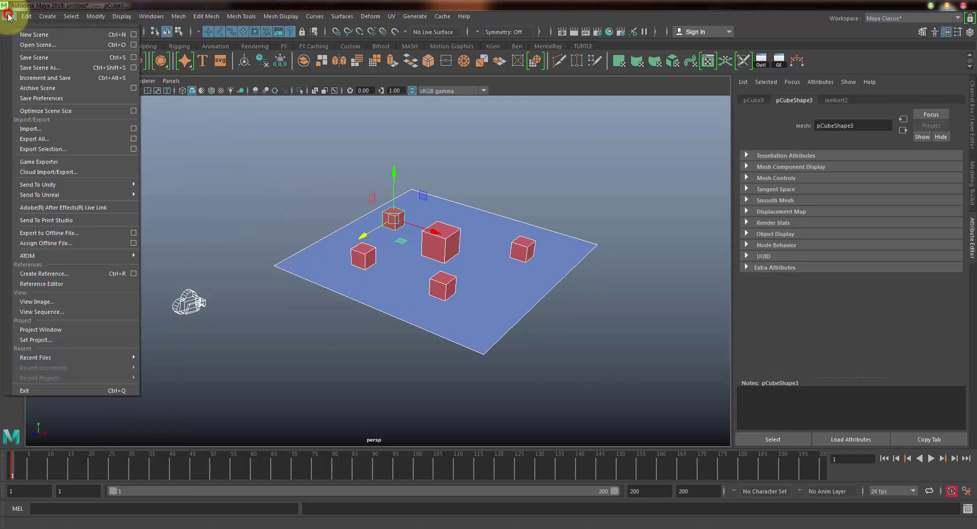
pyautogui.moveTo(98, 185)
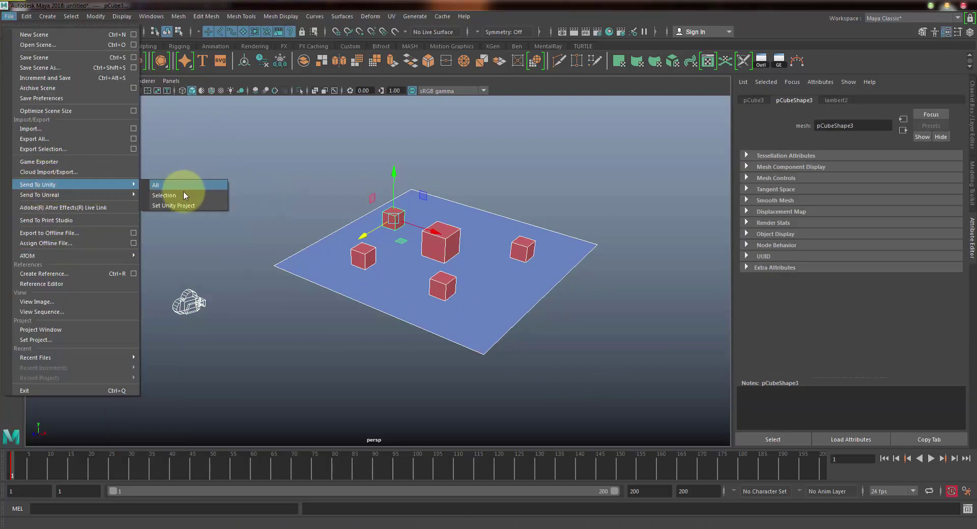
pyautogui.click(166, 195)
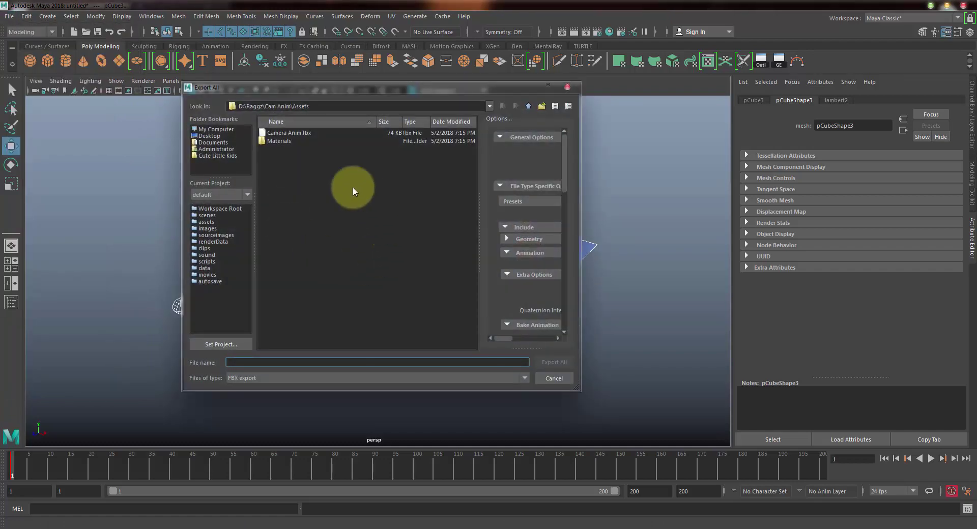
pyautogui.moveTo(356, 89); pyautogui.dragTo(340, 93)
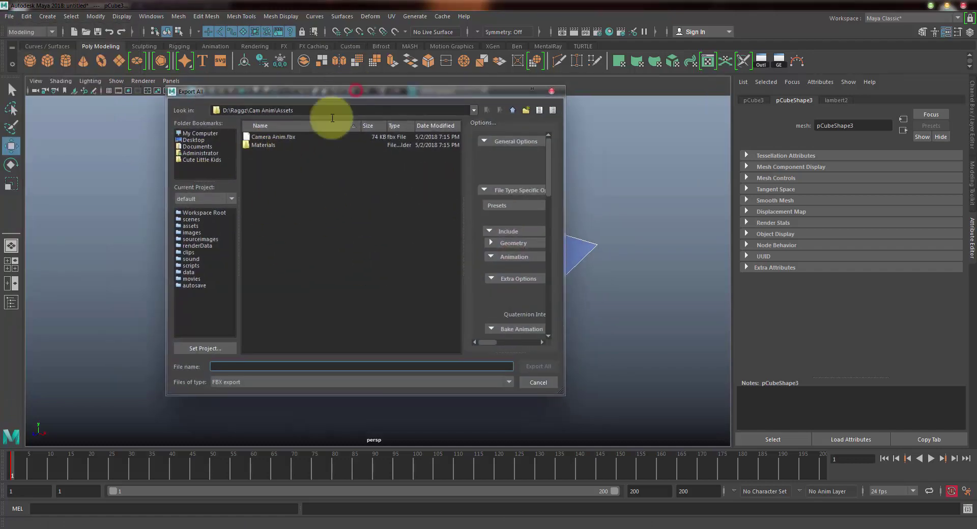
pyautogui.click(230, 111)
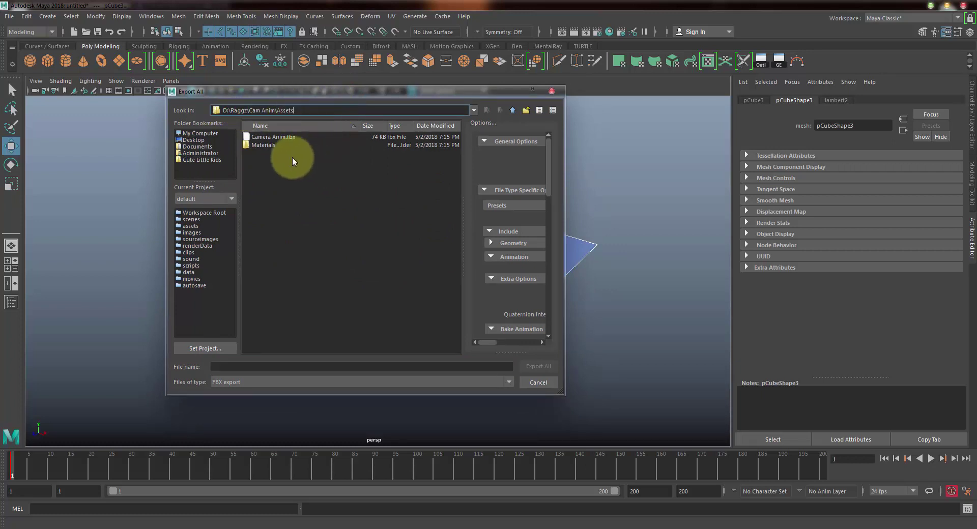
pyautogui.doubleClick(266, 136)
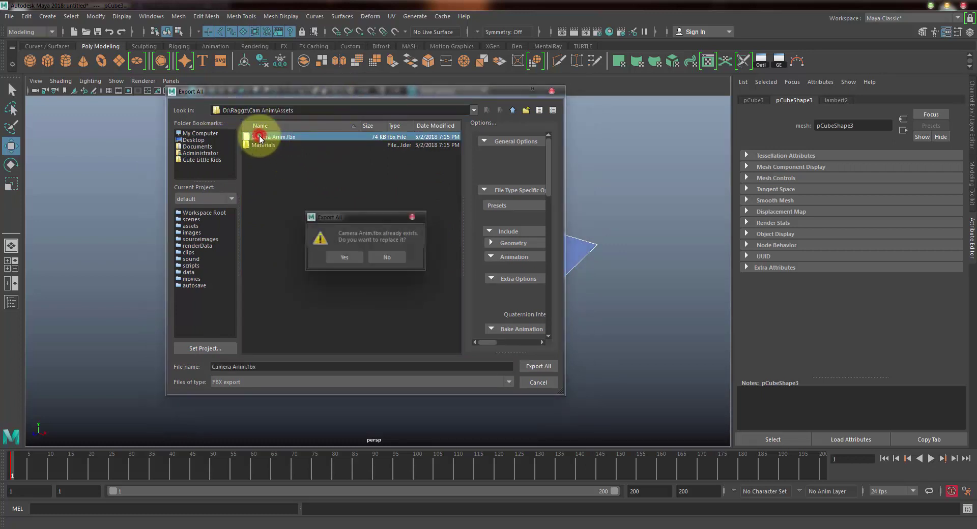
pyautogui.click(360, 255)
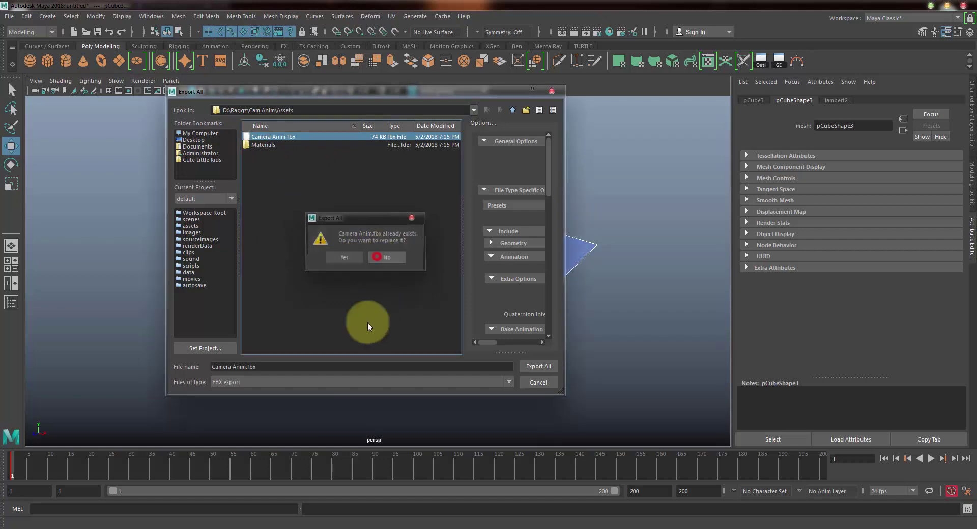
pyautogui.click(248, 368)
pyautogui.write('01')
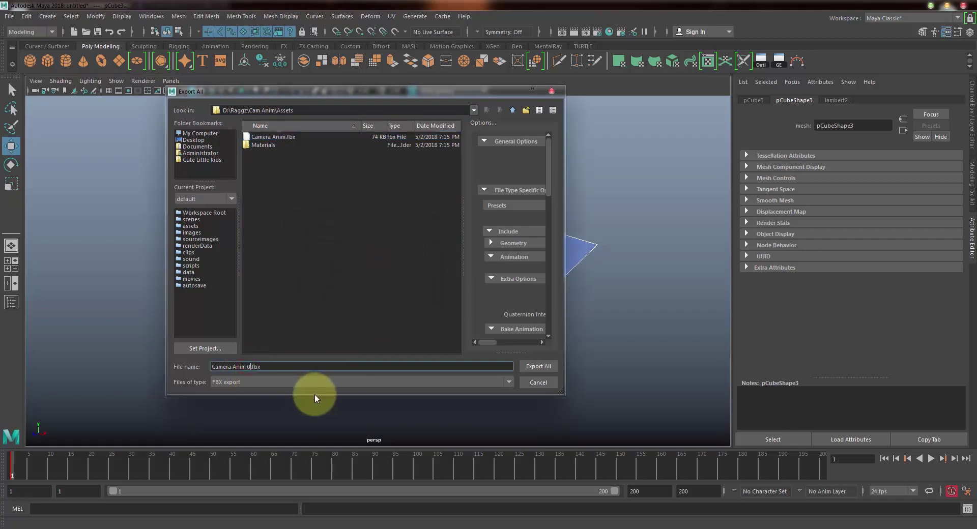
pyautogui.click(532, 366)
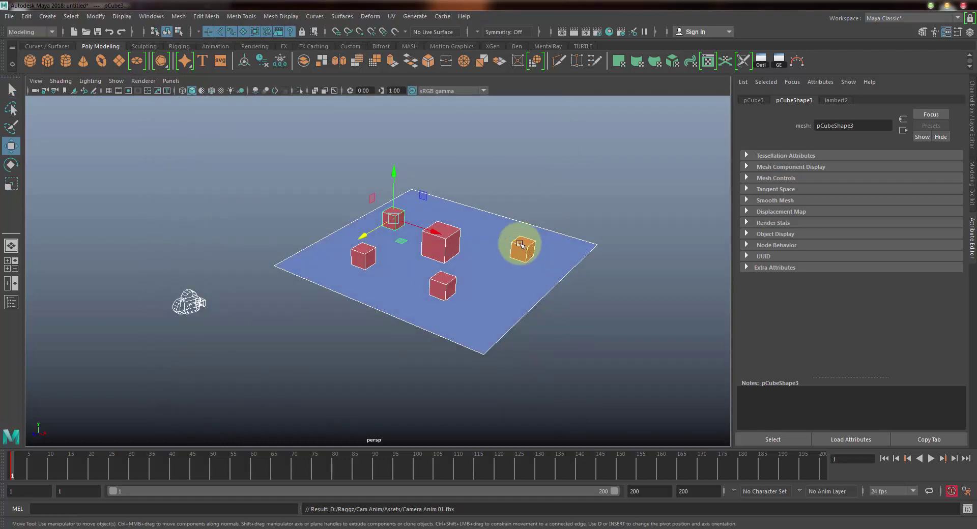
# Back in Unity, deactivate the original Camera Anim object in the Hierarchy
pyautogui.click(931, 6)
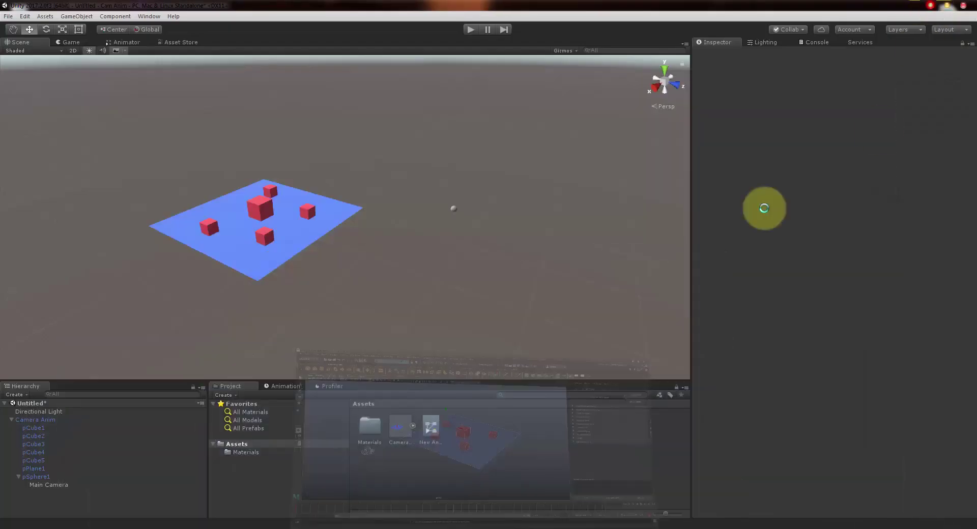
pyautogui.click(429, 429)
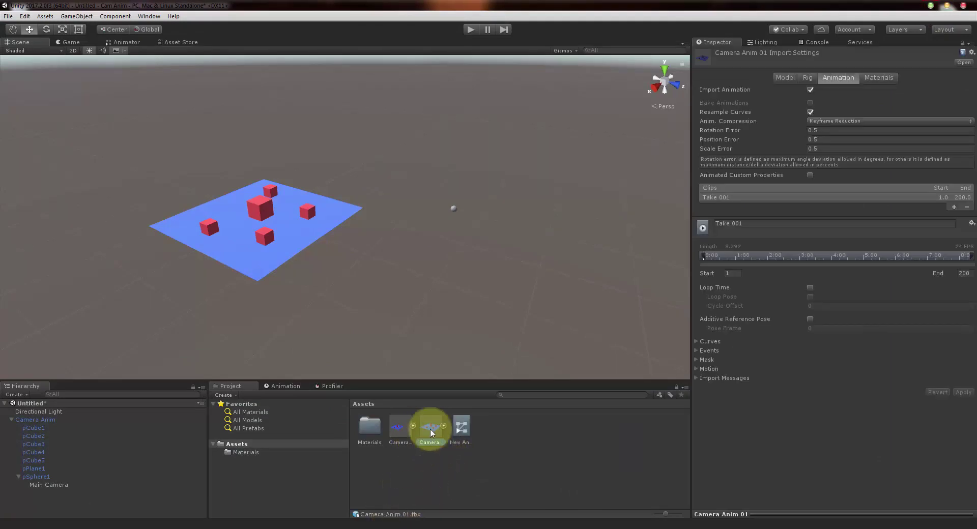
pyautogui.click(541, 476)
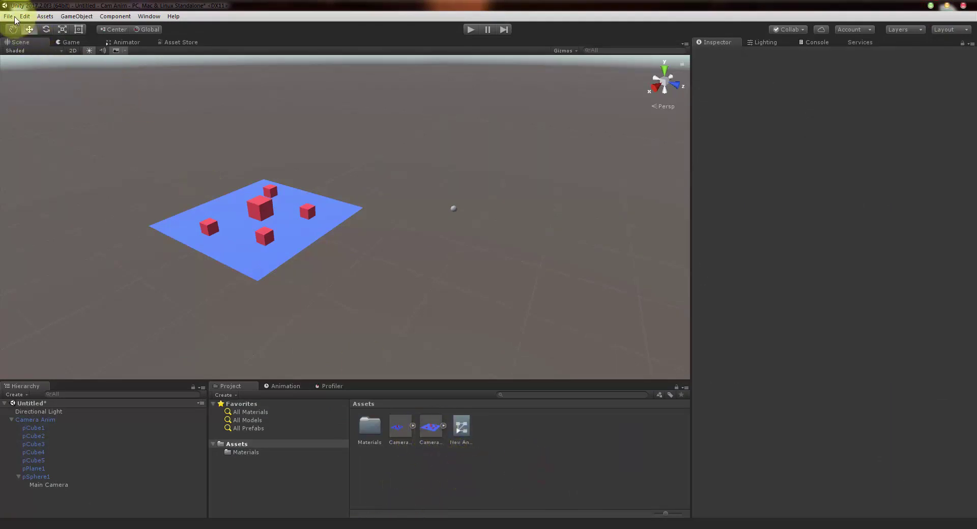
pyautogui.click(11, 420)
pyautogui.click(47, 419)
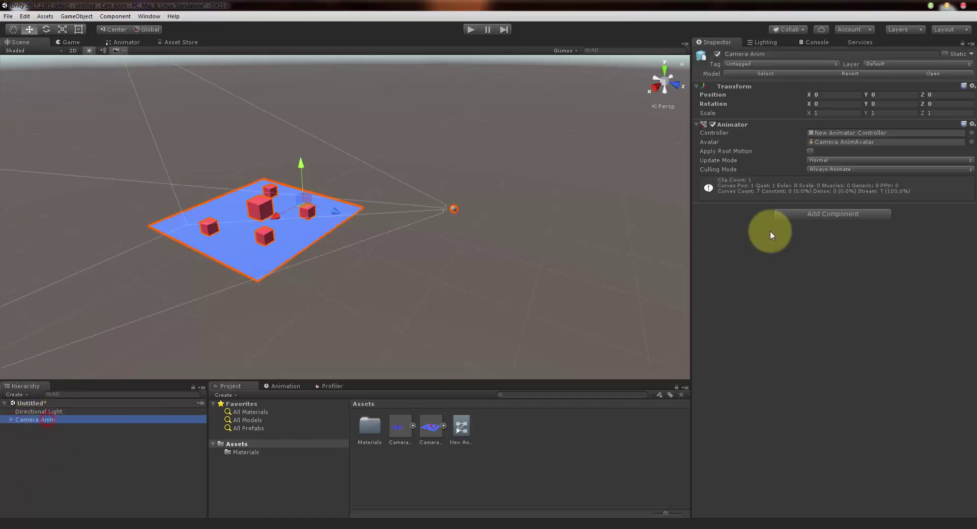
pyautogui.click(718, 53)
pyautogui.click(498, 463)
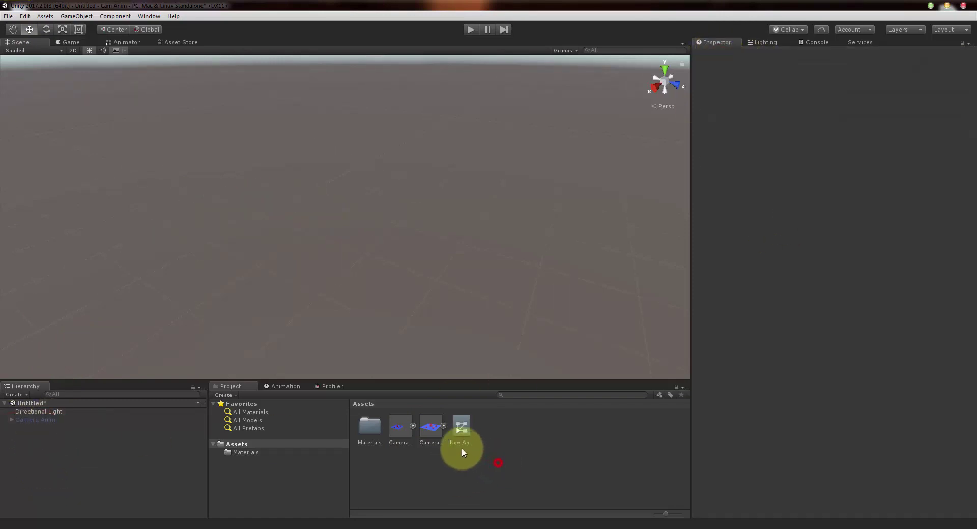
# Add Camera Anim 01 to the scene with New Animator Controller assigned, then play the scene
pyautogui.click(430, 428)
pyautogui.moveTo(430, 429); pyautogui.dragTo(95, 477)
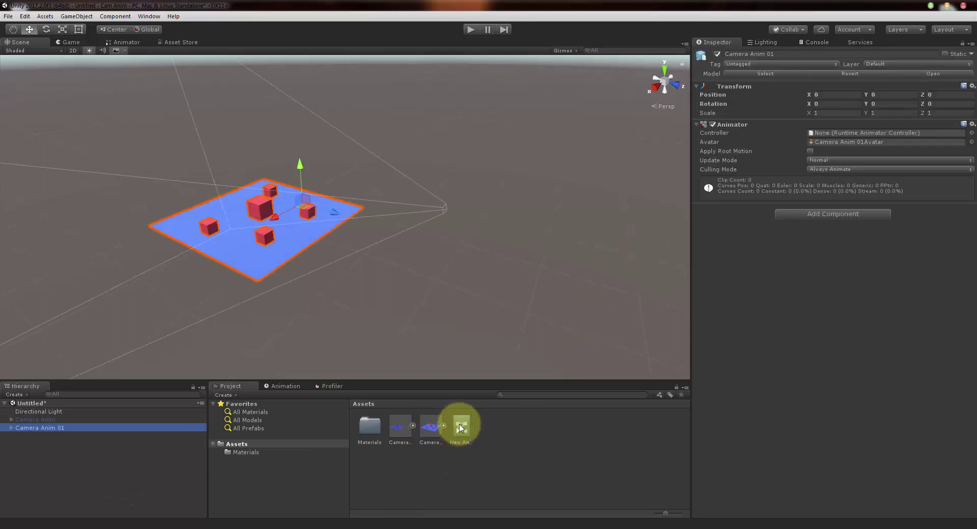
pyautogui.moveTo(461, 427); pyautogui.dragTo(847, 137)
pyautogui.click(530, 484)
pyautogui.click(468, 29)
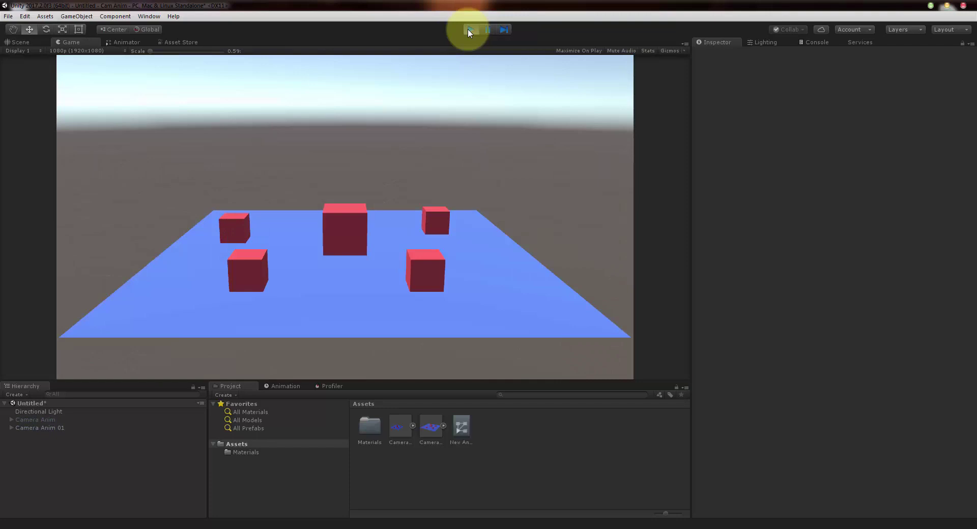
# Replace the old Take 001 state in New Animator Controller with Camera Anim 01's Take 001 clip
pyautogui.click(468, 29)
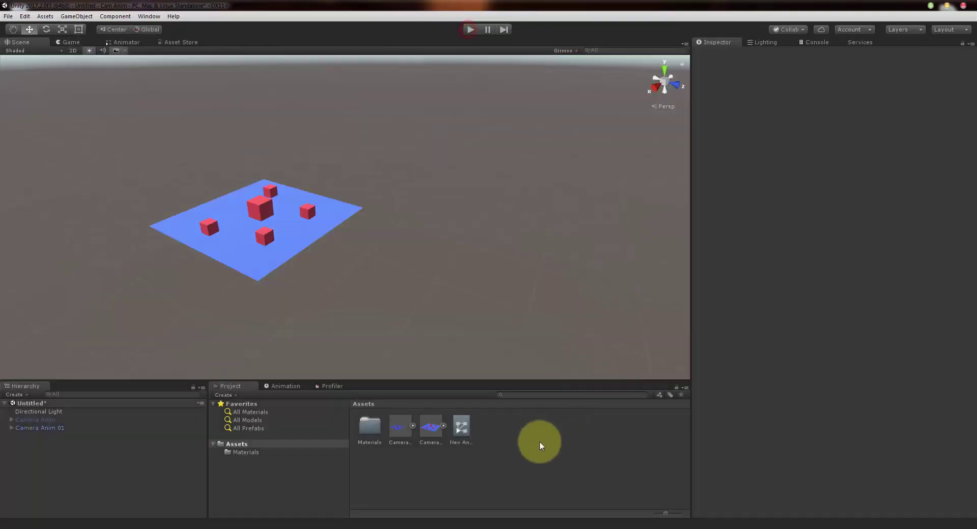
pyautogui.click(467, 429)
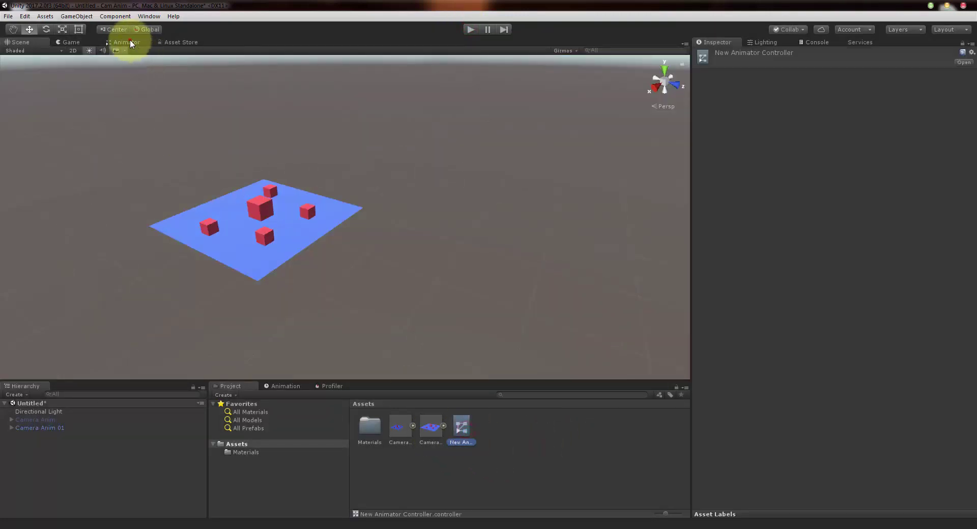
pyautogui.click(127, 42)
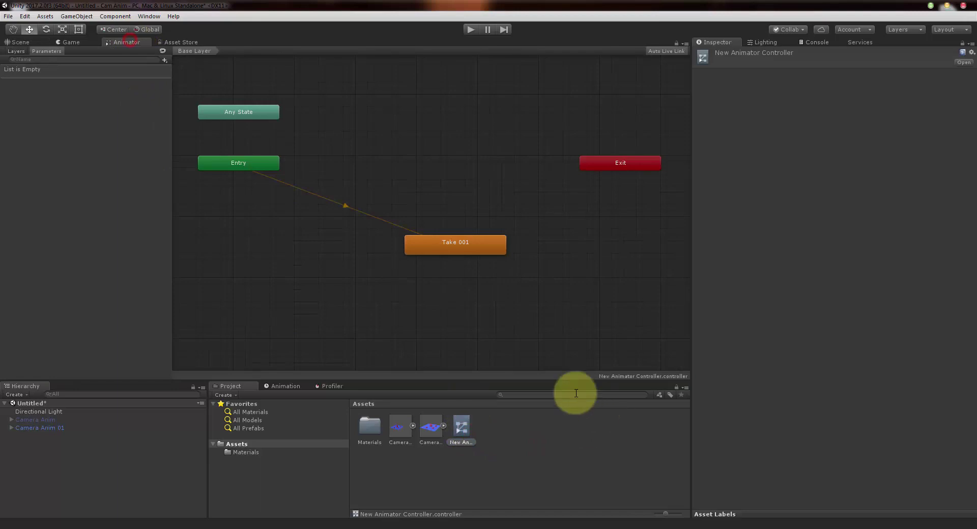
pyautogui.click(435, 429)
pyautogui.click(442, 426)
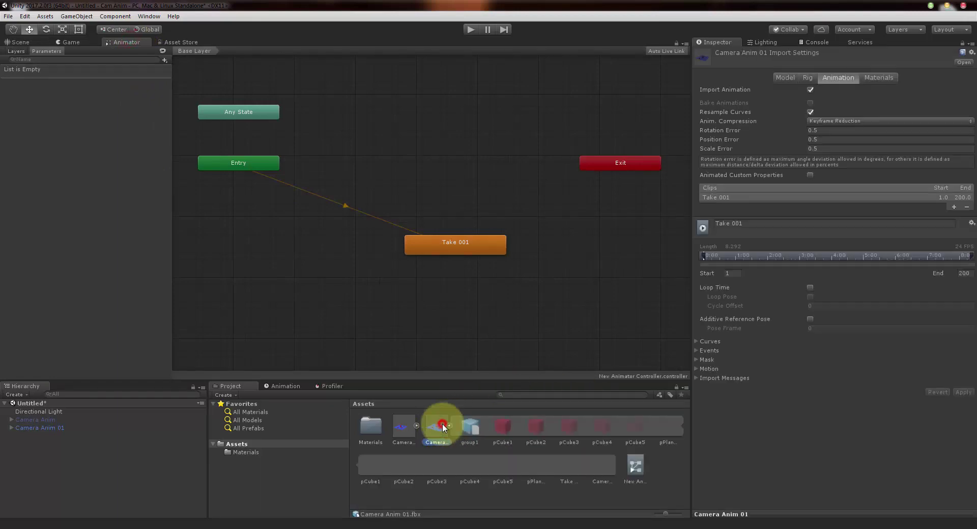
pyautogui.click(571, 466)
pyautogui.moveTo(571, 466); pyautogui.dragTo(401, 269)
pyautogui.moveTo(462, 249)
pyautogui.mouseDown()
pyautogui.moveTo(463, 262)
pyautogui.moveTo(459, 246)
pyautogui.mouseUp()
pyautogui.press('Delete')
pyautogui.click(563, 261)
# Play the scene to check the new camera animation, then stop and collapse Camera Anim 01
pyautogui.click(26, 42)
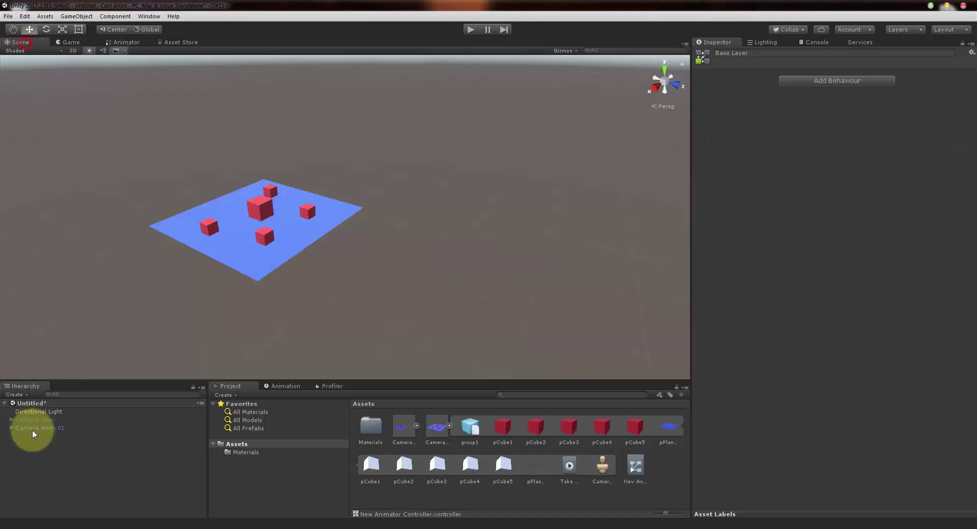
pyautogui.click(46, 448)
pyautogui.click(466, 30)
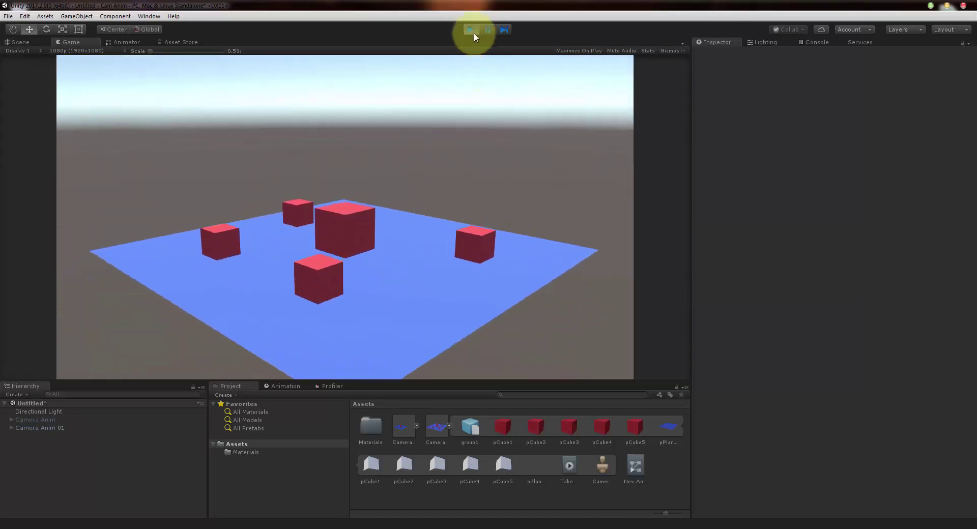
pyautogui.click(471, 29)
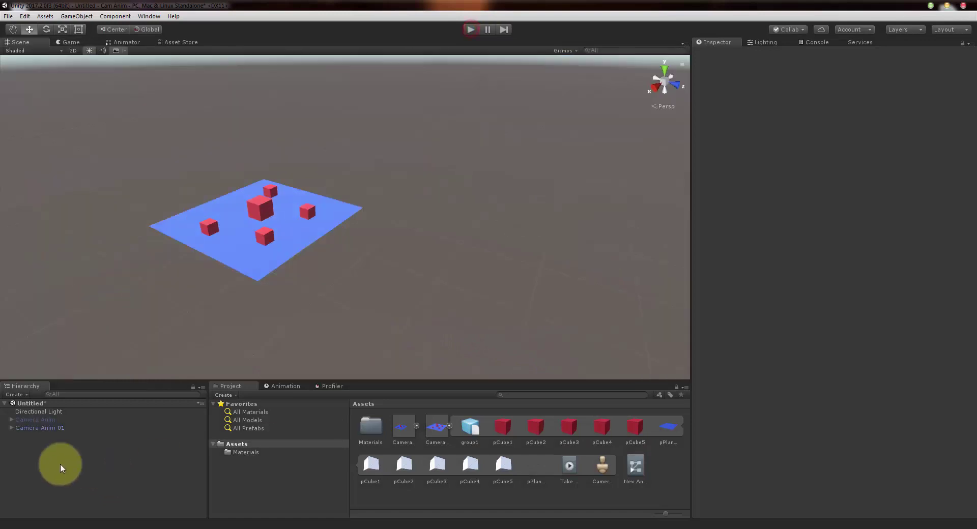
pyautogui.click(448, 428)
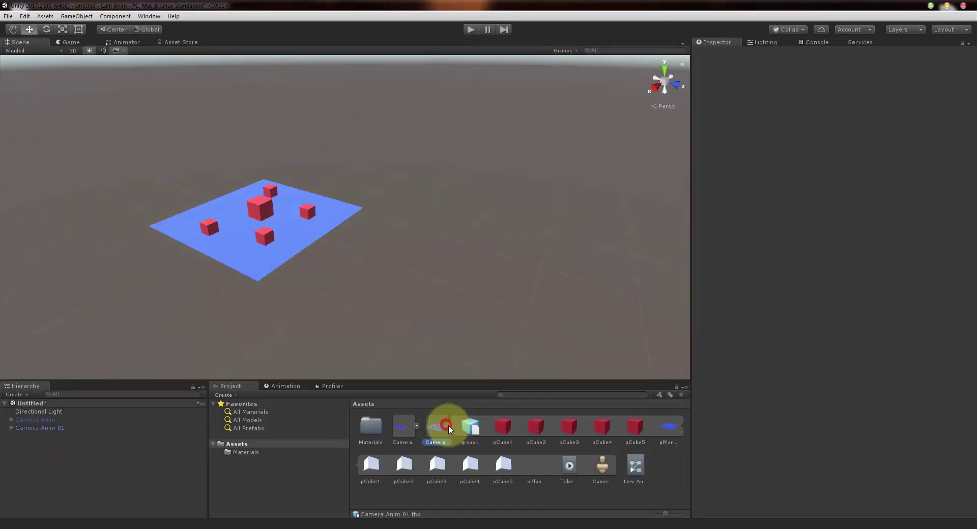
pyautogui.click(455, 426)
pyautogui.click(542, 457)
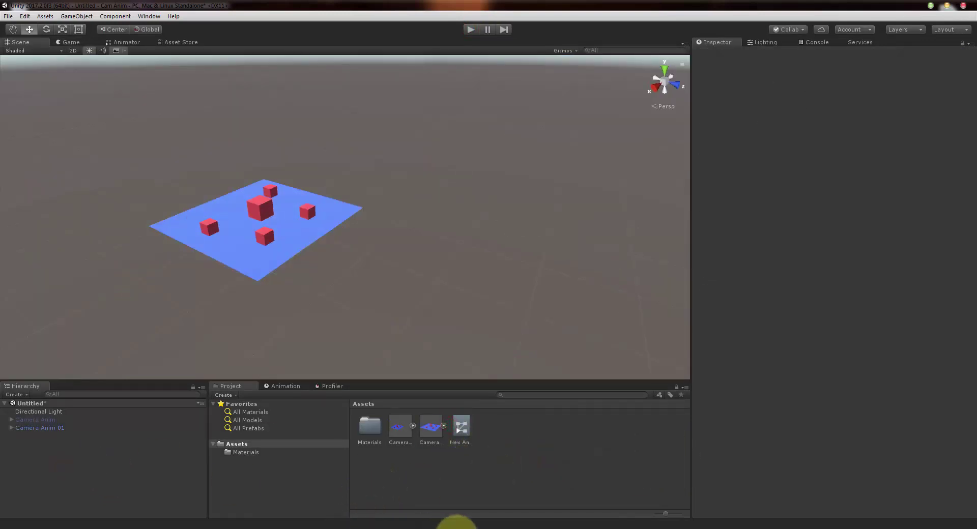
# Return to the Maya 2018 scene and look at the File > Send To Unity submenu without choosing
pyautogui.moveTo(457, 525)
pyautogui.click(476, 479)
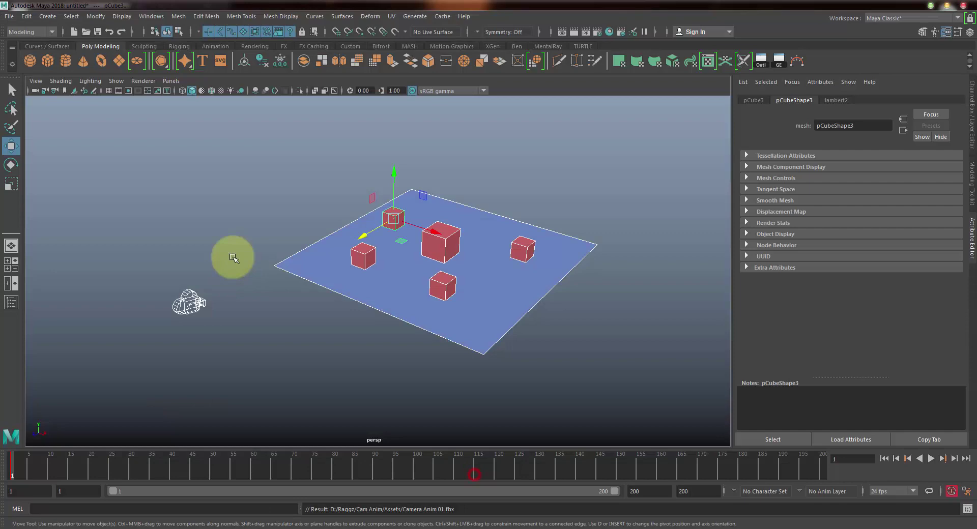
pyautogui.click(16, 20)
pyautogui.moveTo(46, 186)
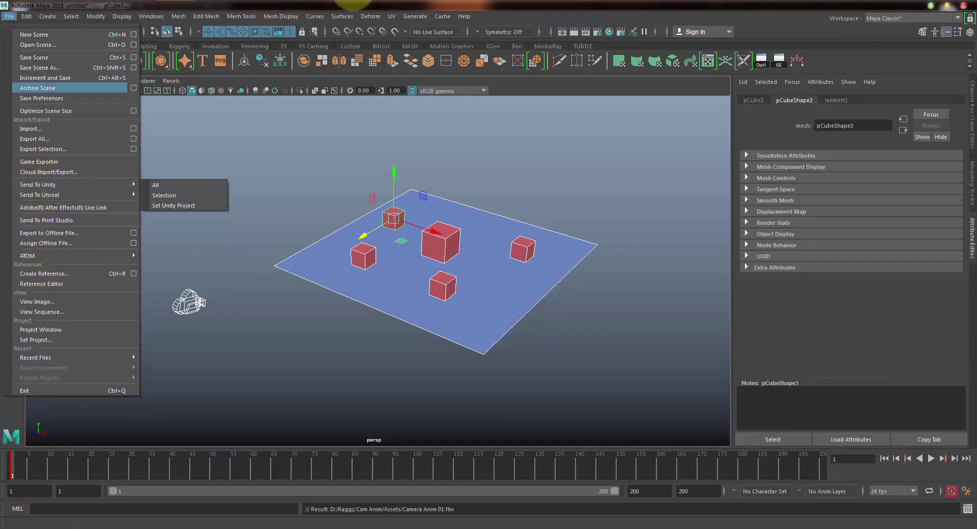
pyautogui.press('Escape')
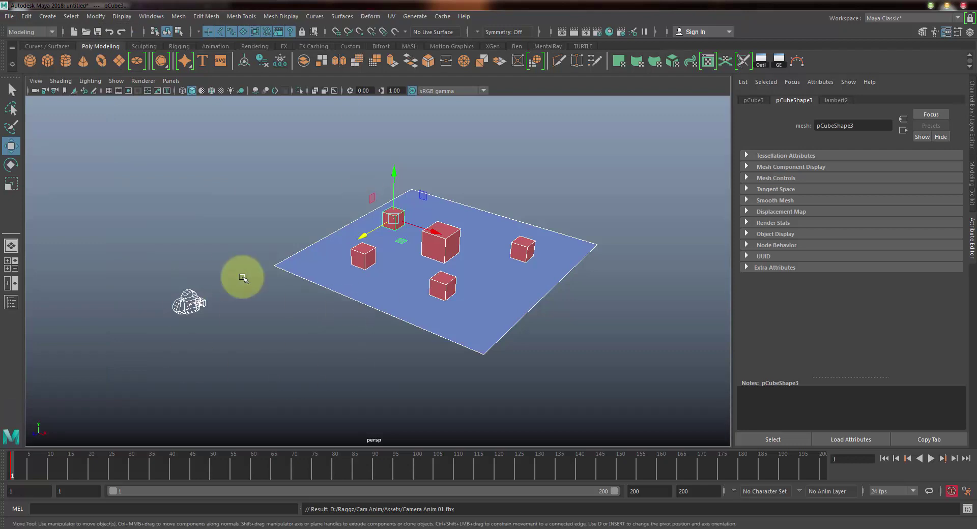